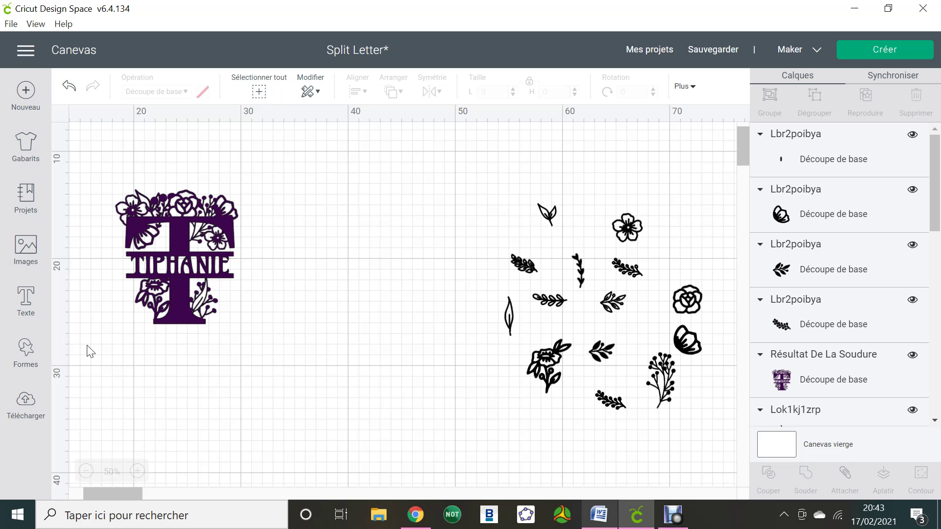
- Add the letter A as text and place it in the empty area between the purple monogram and the flower elements
click(29, 303)
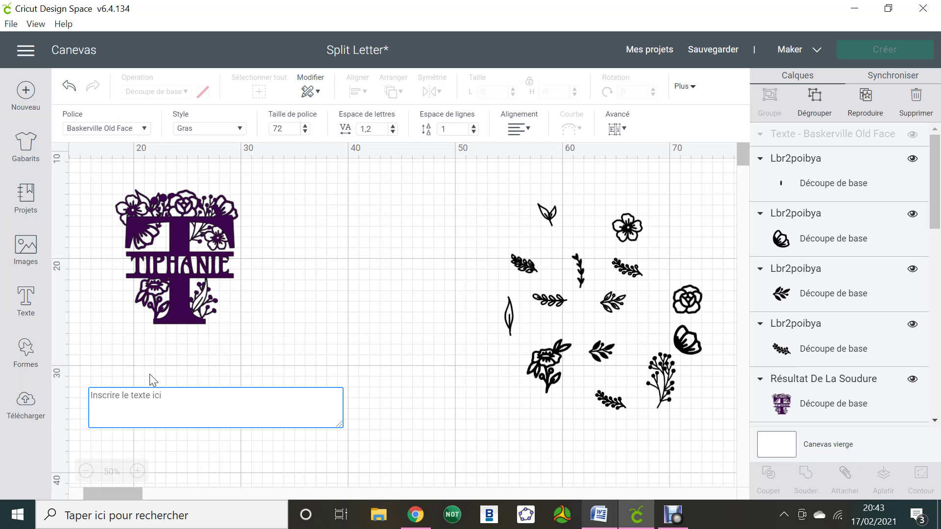
text(A)
click(318, 367)
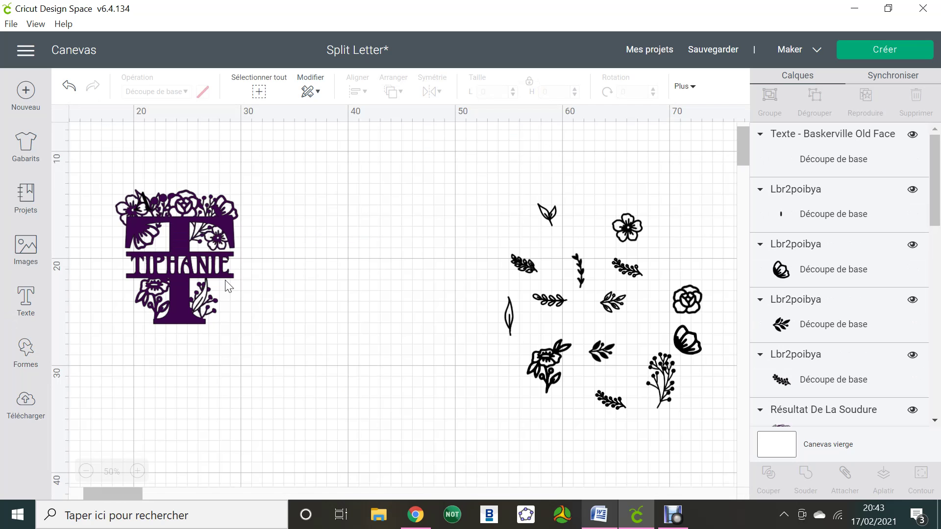
drag(145, 204, 341, 284)
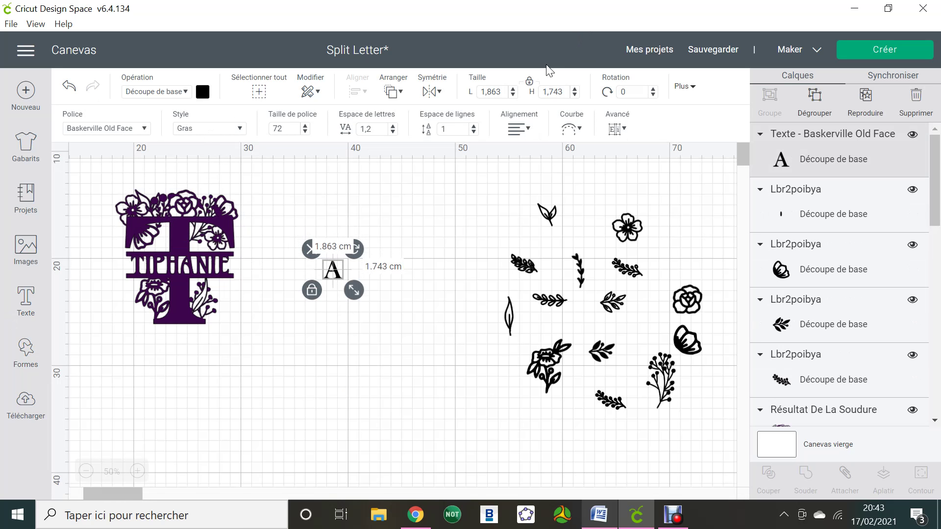
- Set the letter A to 10 cm wide by 10 cm high with proportions unlocked, and reposition it beside the purple monogram
click(530, 83)
key(Tab)
text(10)
key(Return)
key(shift+Tab)
text(10)
key(Return)
click(531, 83)
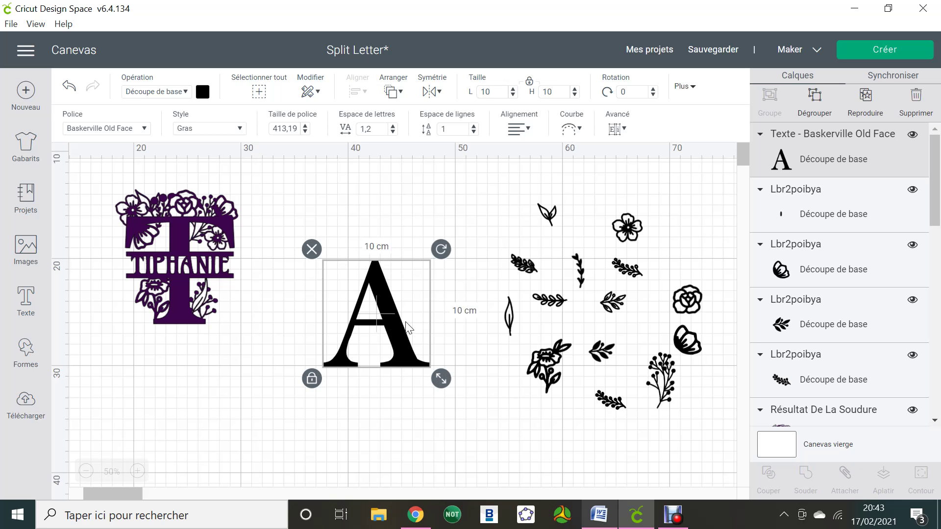
mouse_move(406, 323)
mouse_down()
mouse_move(203, 262)
mouse_move(207, 281)
mouse_move(440, 325)
mouse_move(409, 321)
mouse_move(417, 321)
mouse_up()
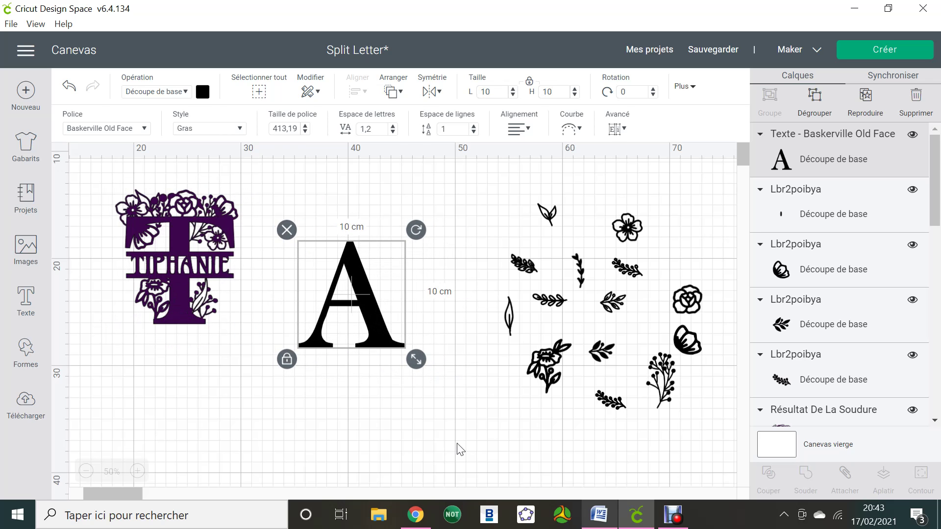
click(459, 448)
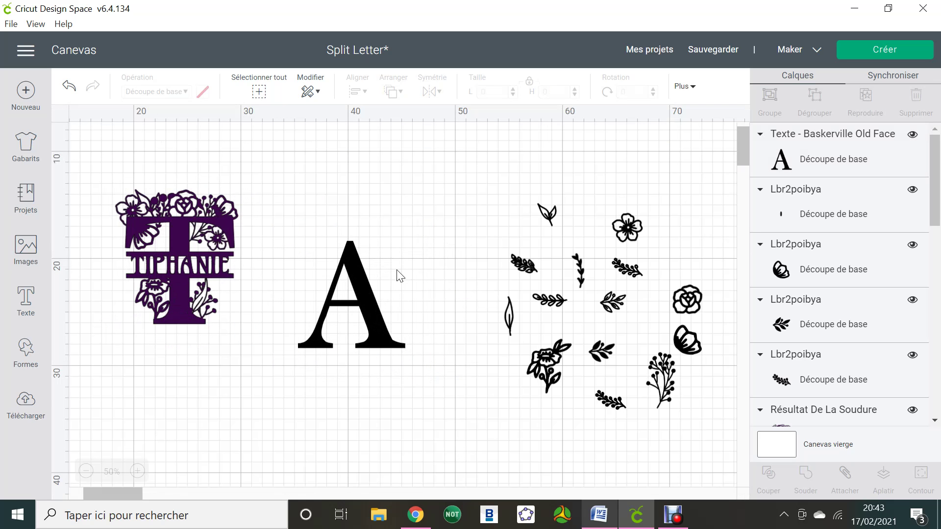
- Duplicate the five-petal flower and place the copy on the A's lower left foot
click(629, 234)
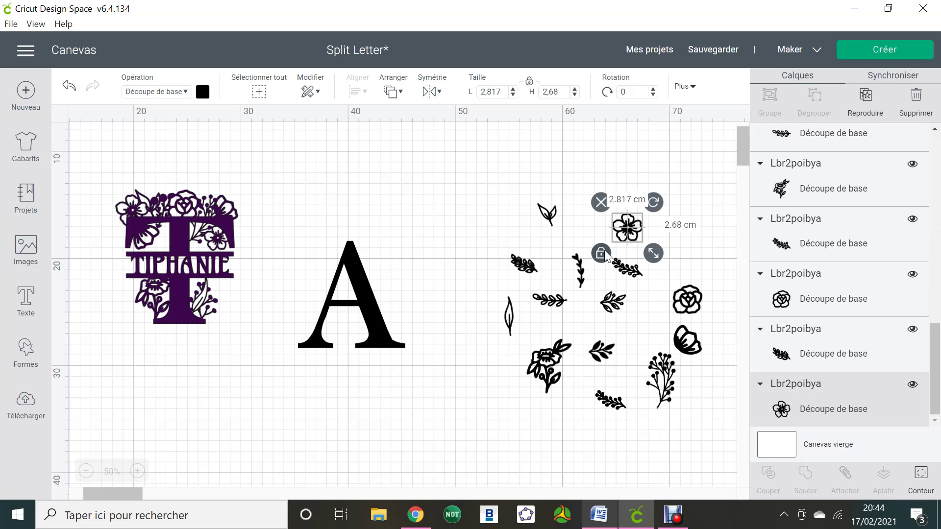
key(ctrl+d)
drag(637, 240, 310, 343)
click(450, 385)
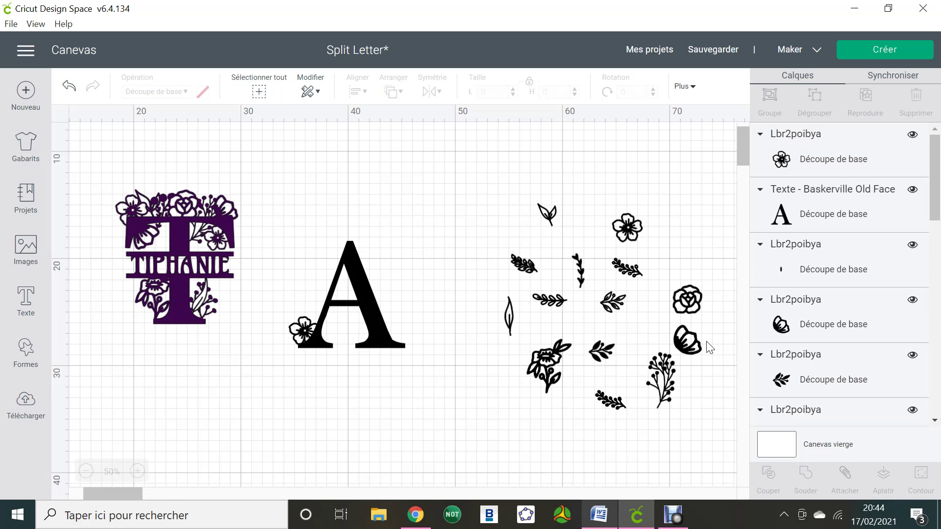
- Duplicate the half-open flower below the rose and place the copy on the A's lower right foot
click(685, 346)
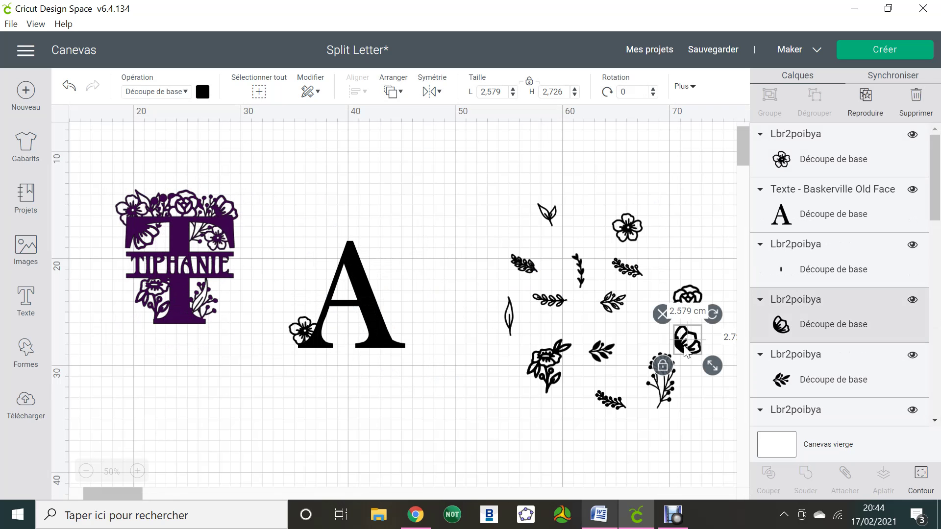
key(ctrl+d)
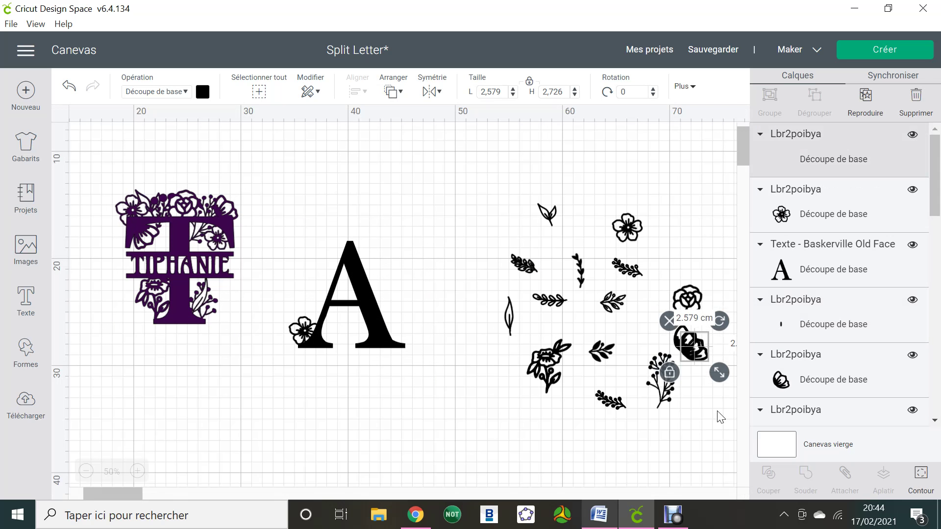
drag(695, 364, 399, 343)
click(440, 362)
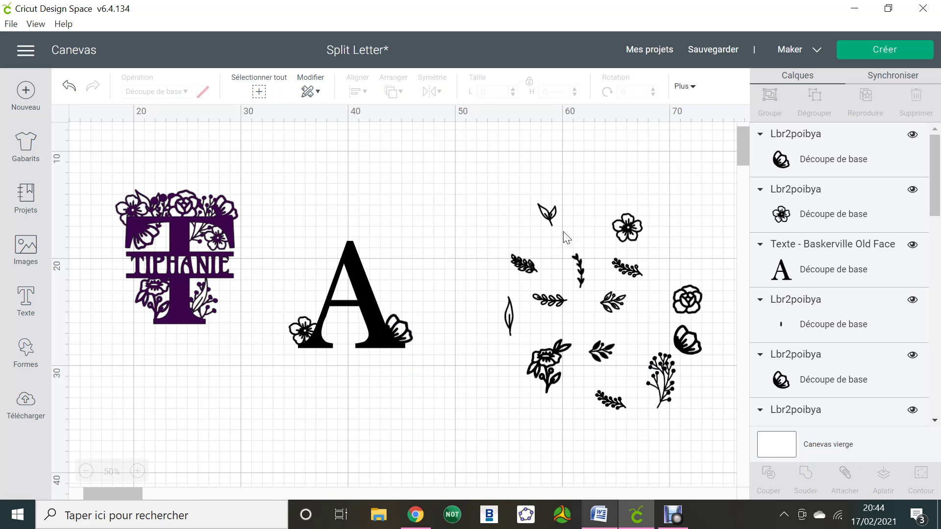
- Place a copy of the small leafy sprig at the tip of the A, rotated to point upward
click(668, 382)
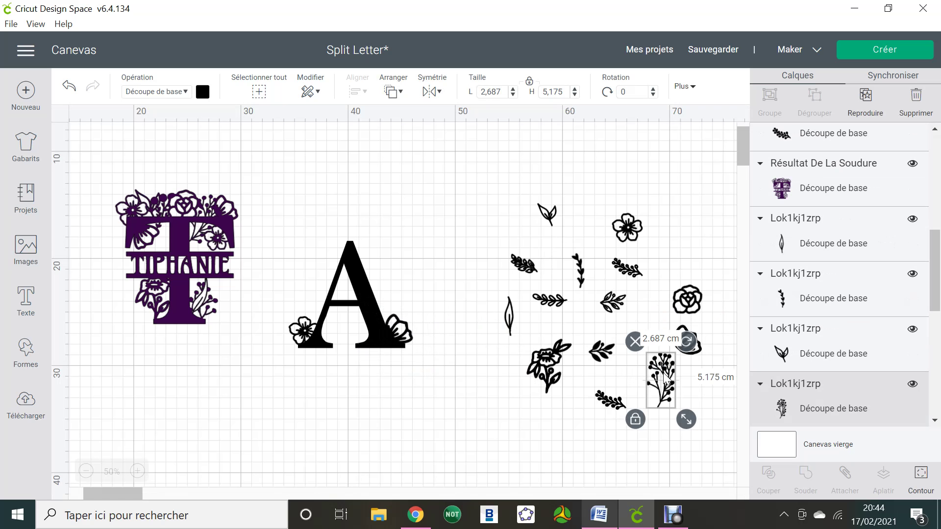
click(605, 351)
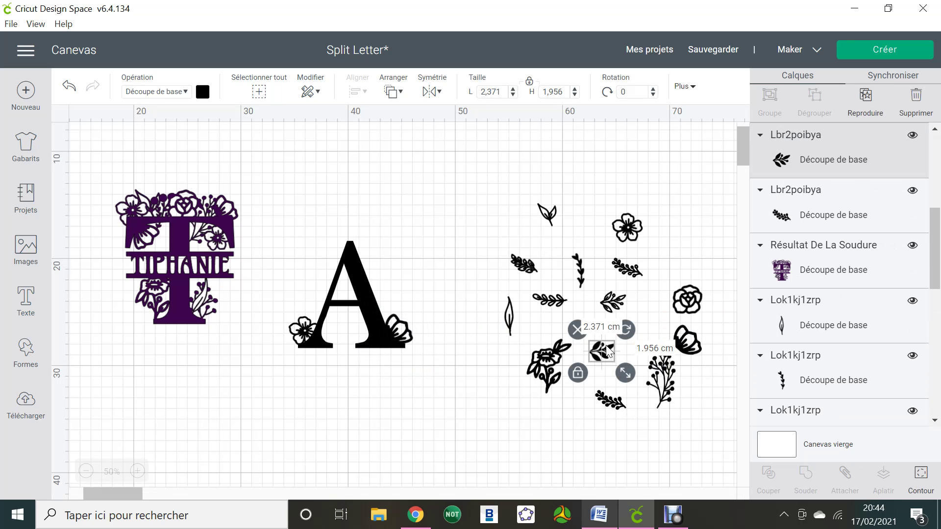
drag(607, 351, 402, 211)
drag(430, 252, 363, 245)
click(454, 266)
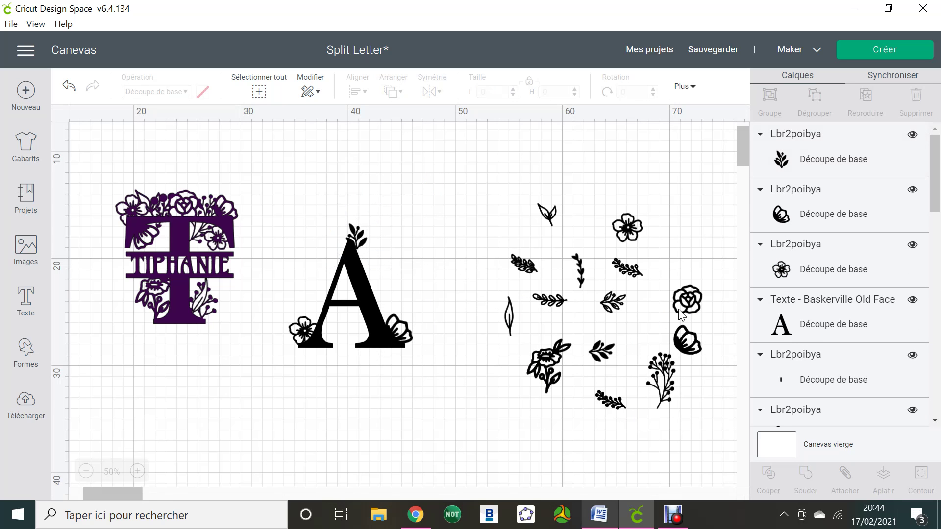
- Place a copy of the five-petal flower right of the A's tip and move the slender leaf against its left leg
click(635, 232)
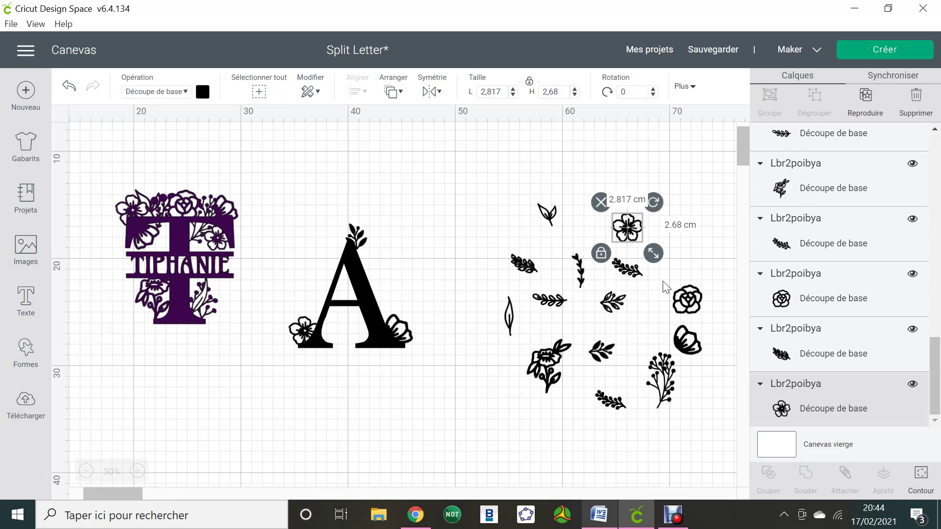
key(ctrl+d)
drag(639, 250, 374, 264)
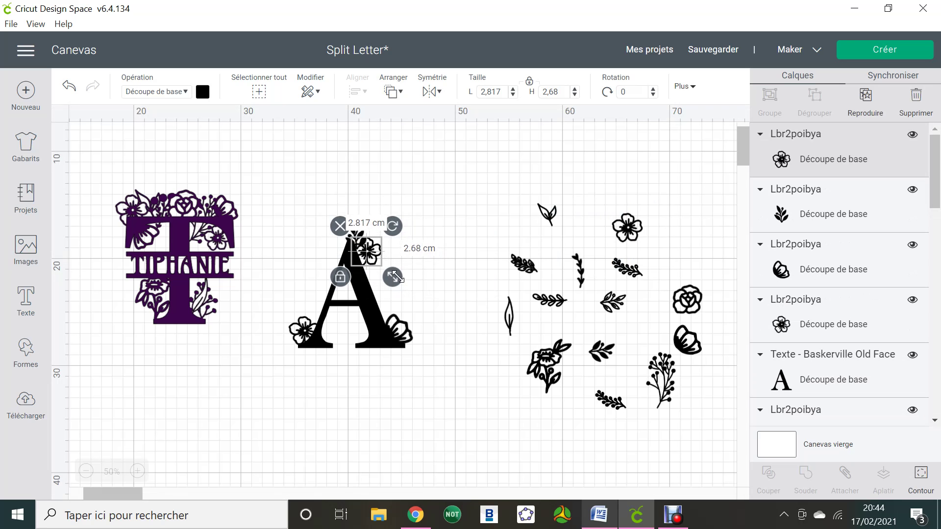
click(445, 302)
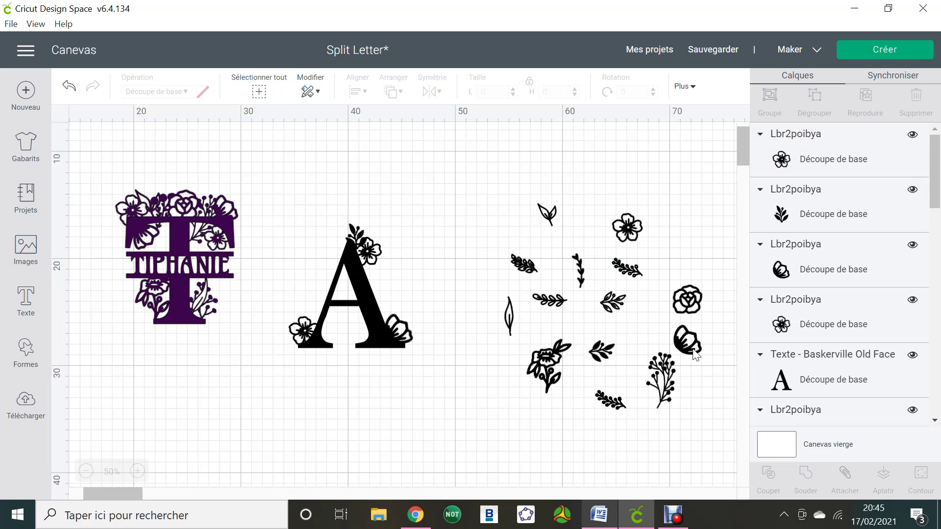
drag(516, 318, 317, 310)
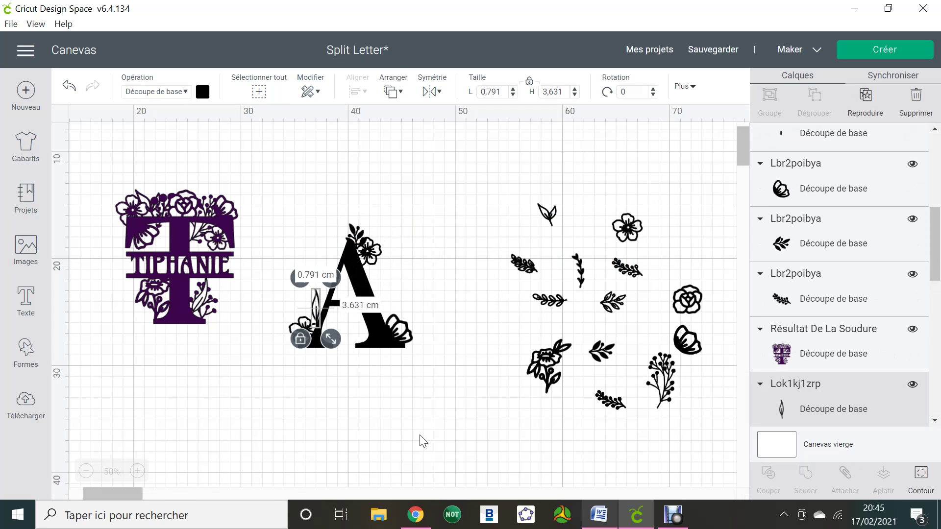
click(420, 441)
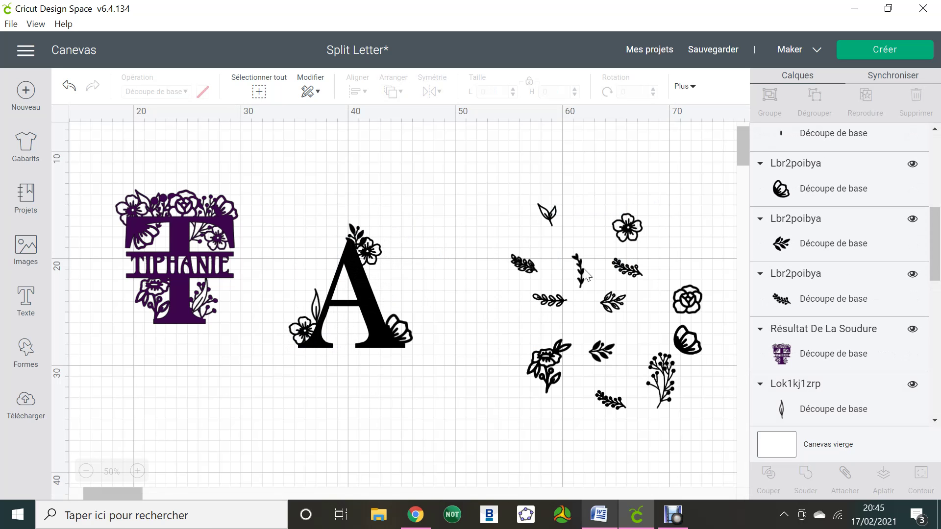
- Mirror the thin vertical sprig across the vertical axis and place it along the A's right leg, above the half-open flower
drag(584, 274, 430, 238)
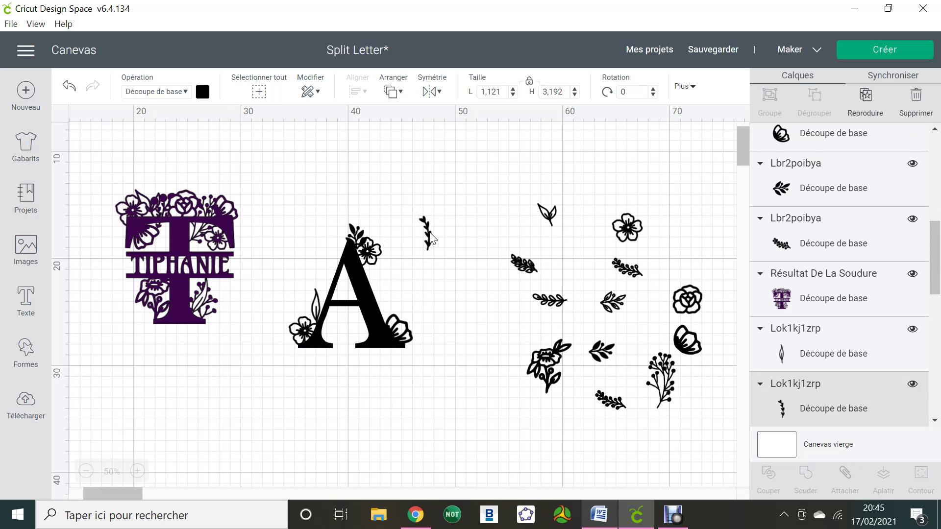
click(439, 92)
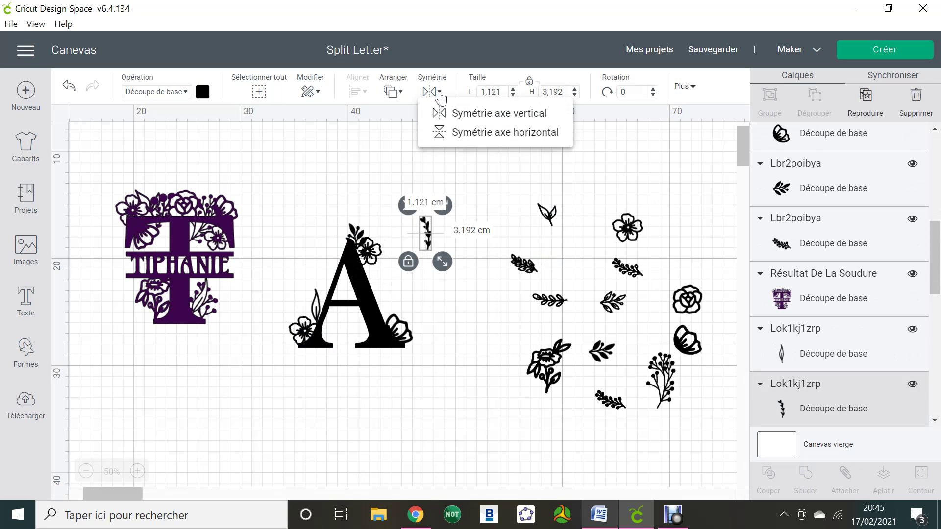
click(483, 117)
click(443, 247)
drag(427, 238, 390, 312)
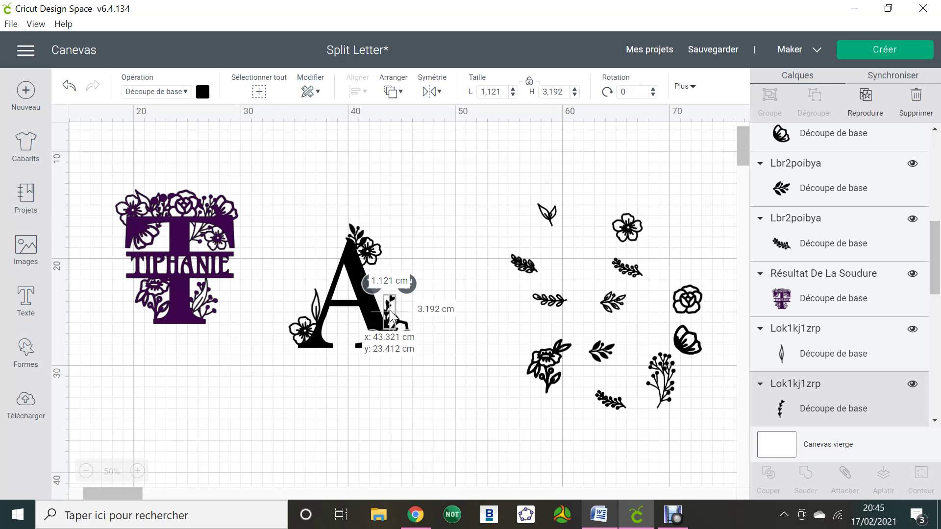
click(461, 402)
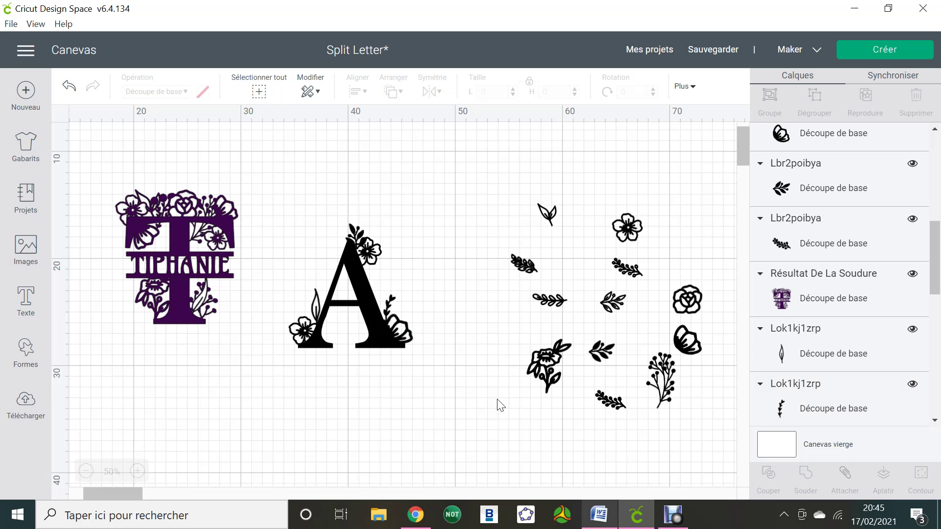
- Duplicate the rose, place the copy left of the A's tip and rotate it to about 311 degrees
click(692, 305)
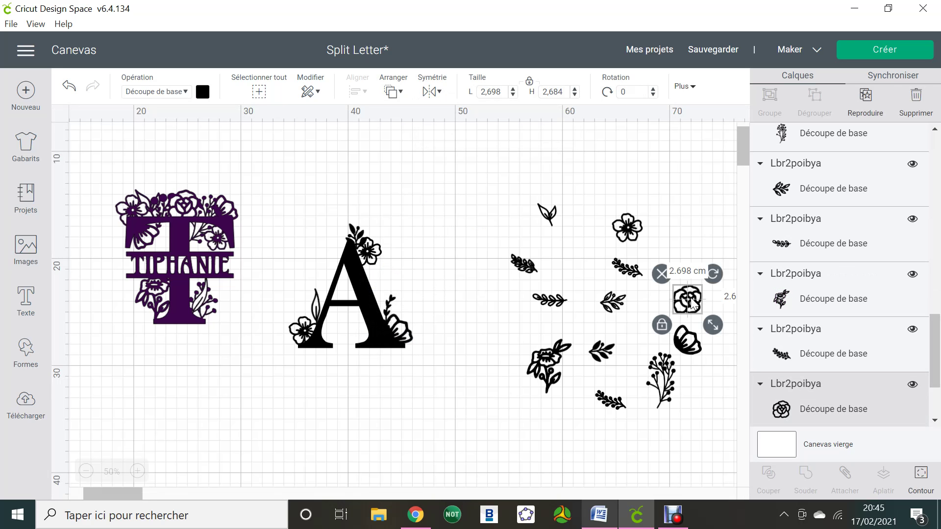
key(ctrl+d)
drag(702, 318, 341, 259)
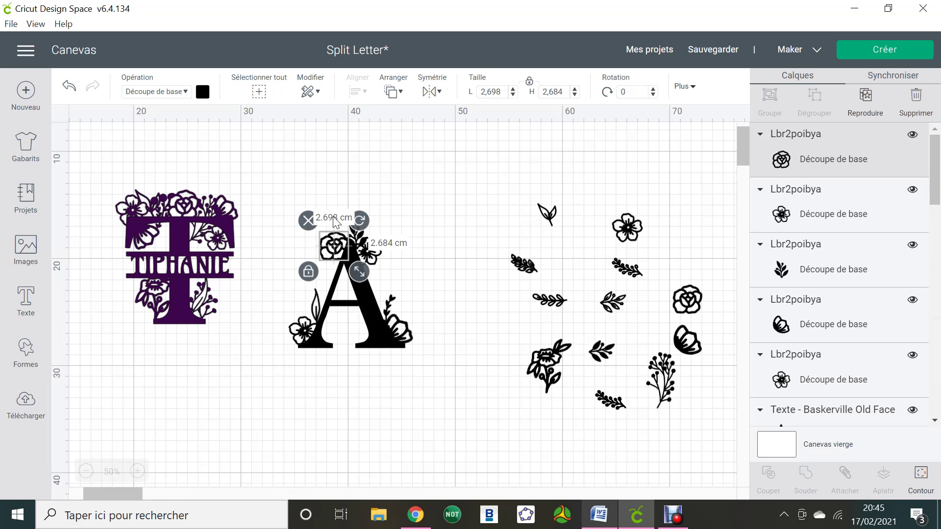
drag(361, 219, 335, 222)
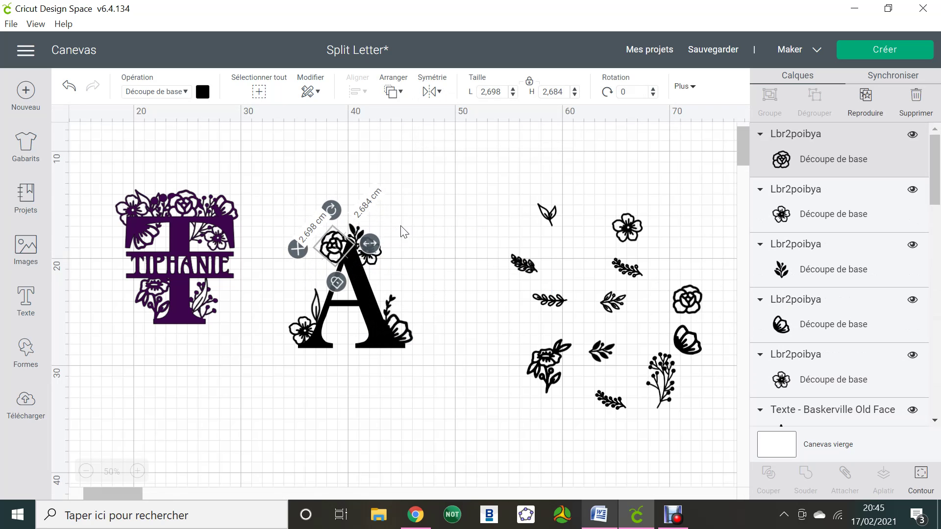
click(333, 260)
click(333, 260)
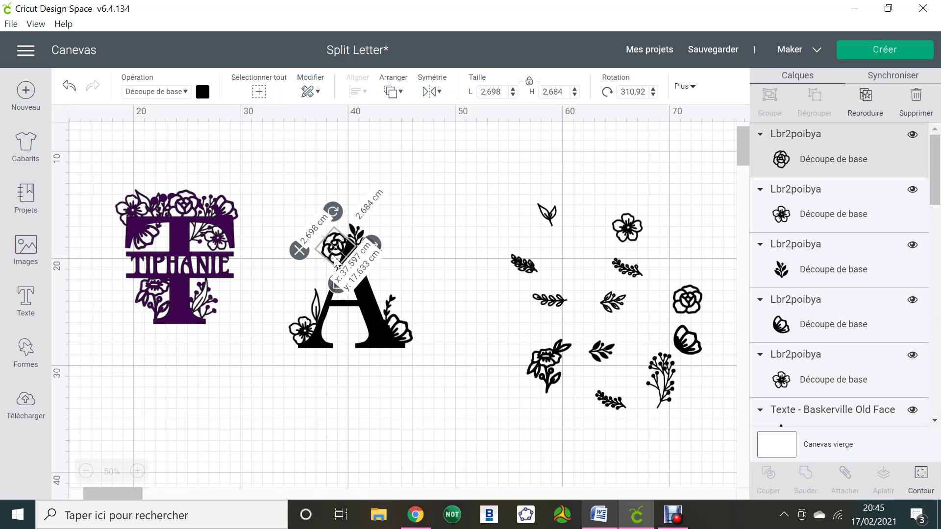
click(413, 287)
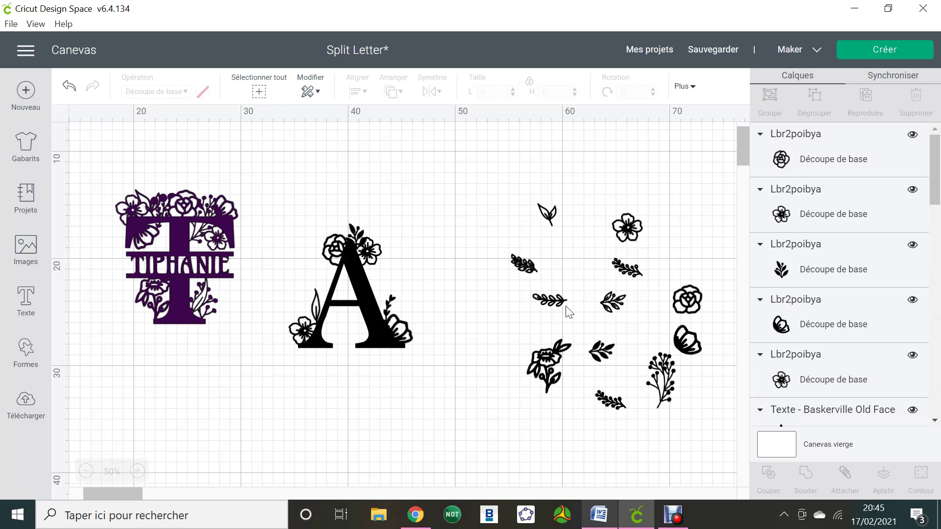
- Move the tall berry branch onto the A so it overlaps the left leg and crossbar
drag(647, 370, 345, 311)
drag(343, 304, 340, 305)
click(371, 365)
click(356, 346)
click(353, 358)
drag(337, 332, 334, 335)
click(315, 368)
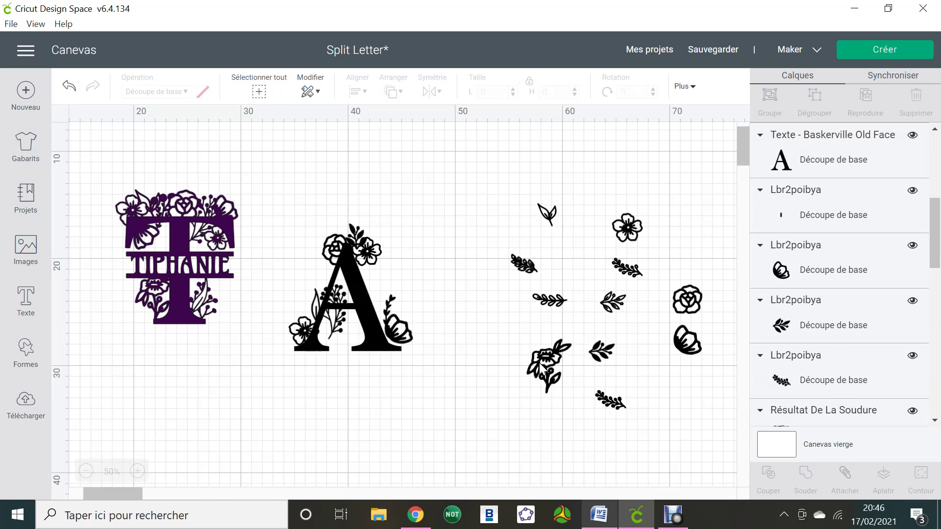
key(ctrl+z)
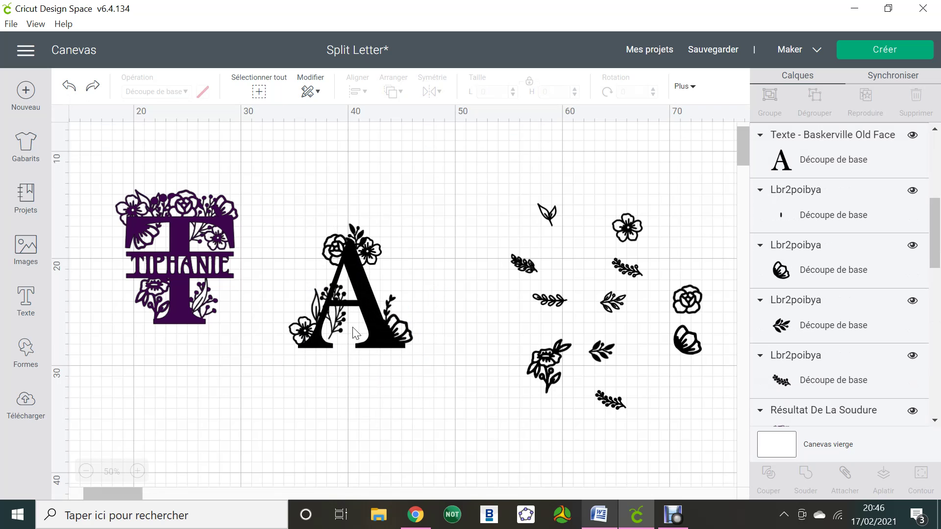
click(339, 325)
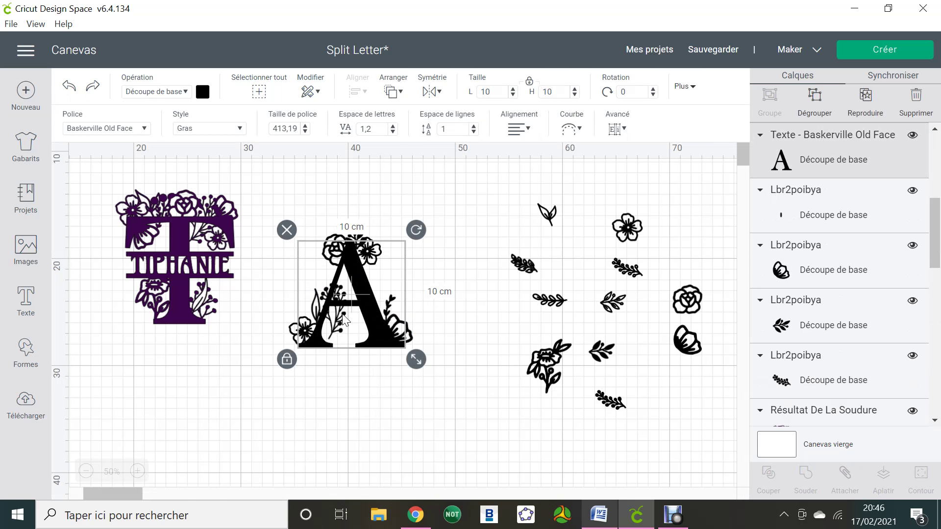
click(362, 398)
click(337, 323)
click(385, 408)
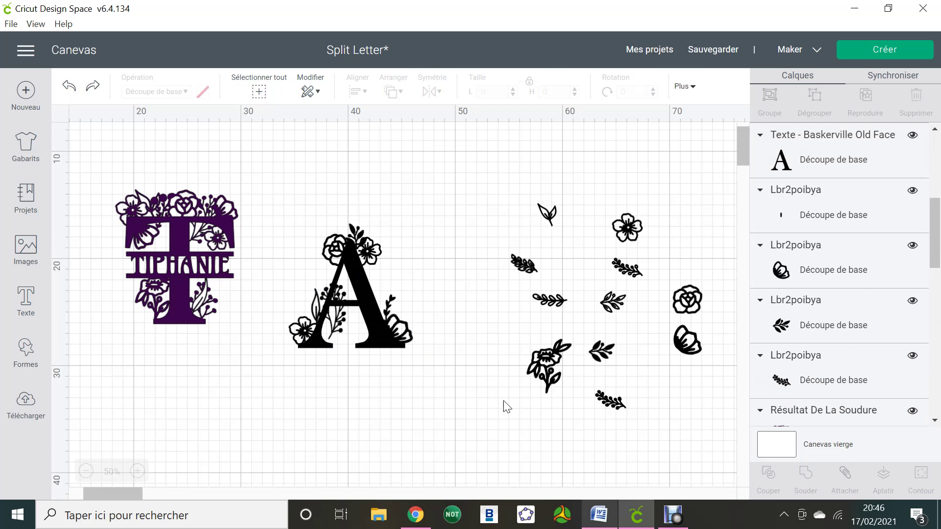
- Select the tall berry branch behind the A's left leg through its layer and nudge it slightly down
scroll(843, 306, up, 5)
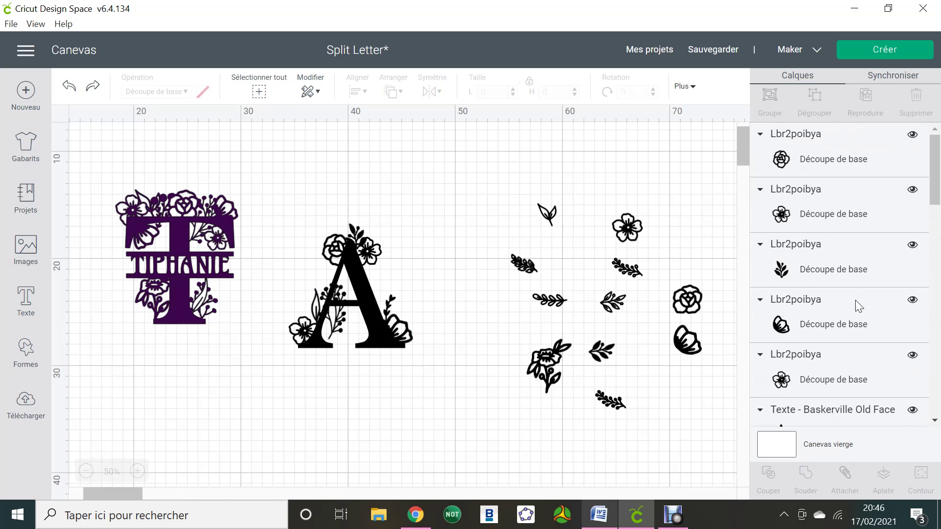
scroll(855, 300, down, 8)
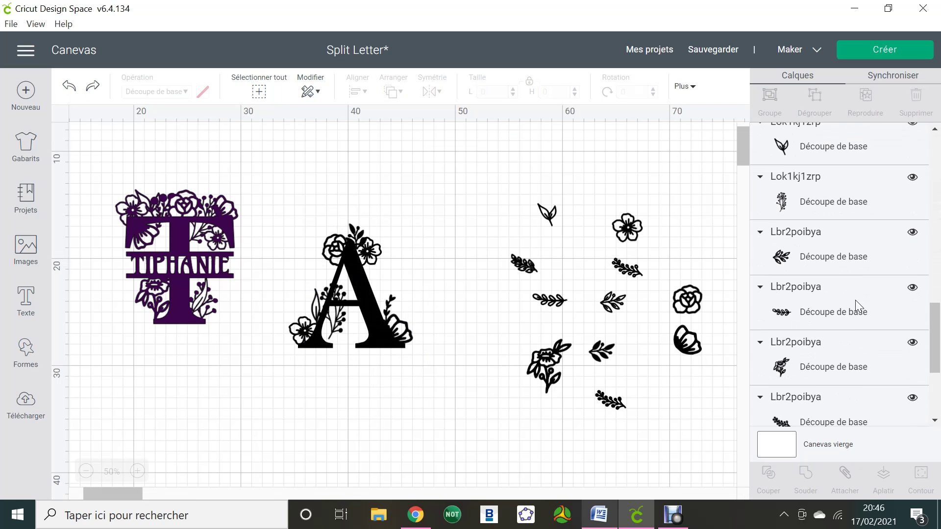
scroll(854, 299, down, 2)
scroll(855, 299, up, 3)
click(834, 273)
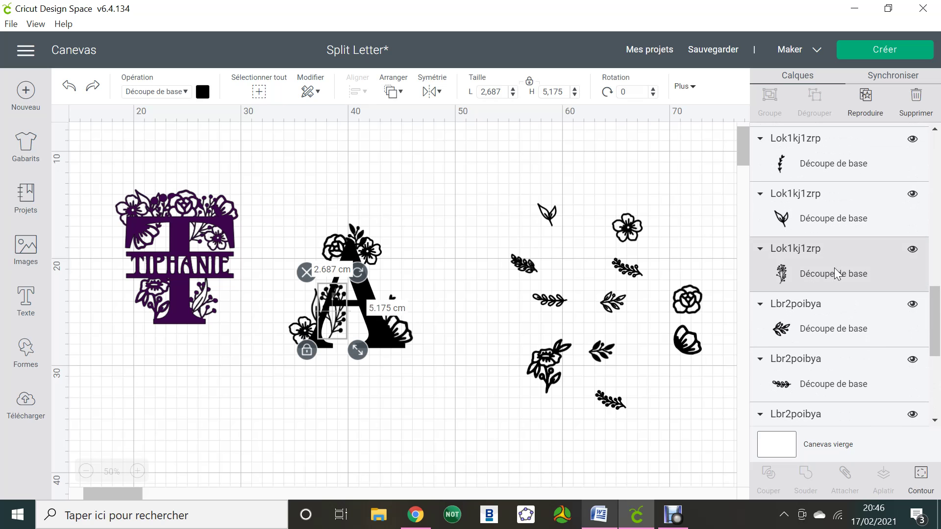
click(323, 293)
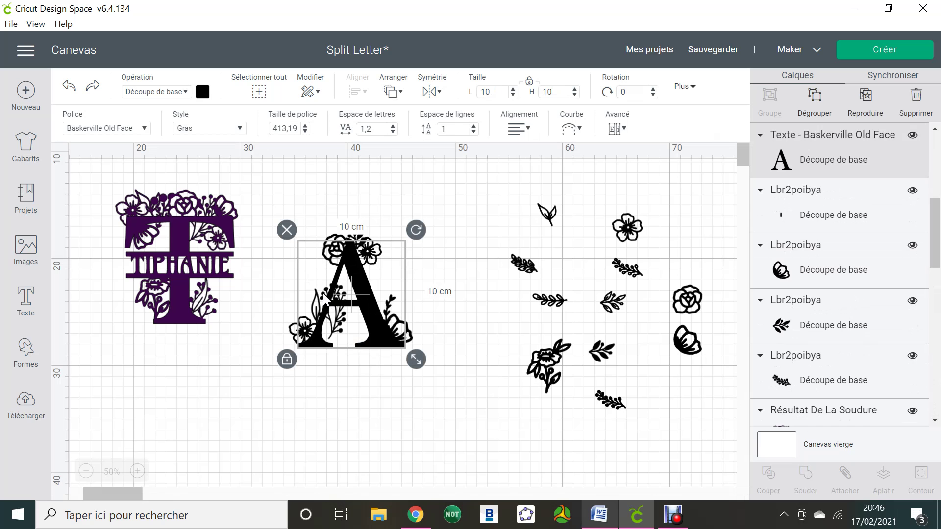
scroll(810, 274, down, 5)
scroll(809, 275, up, 5)
scroll(809, 275, down, 2)
scroll(809, 276, down, 5)
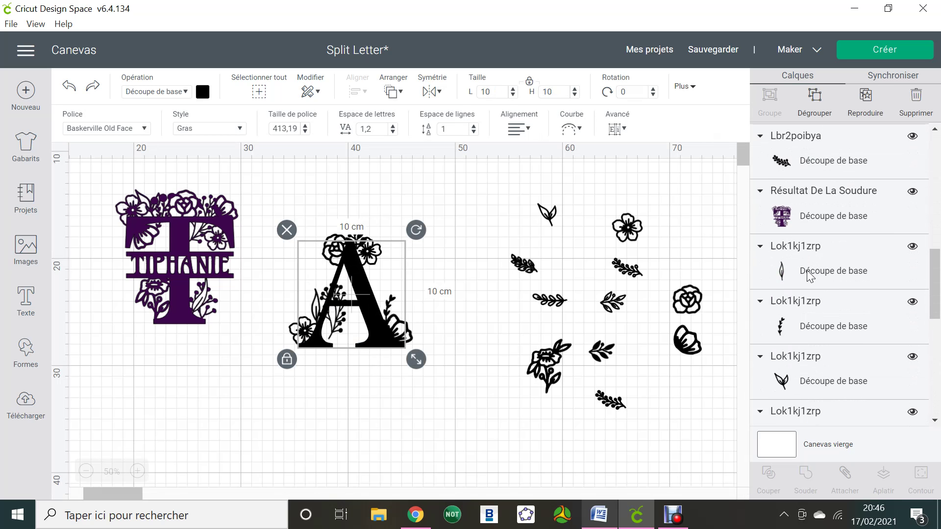
scroll(803, 314, up, 1)
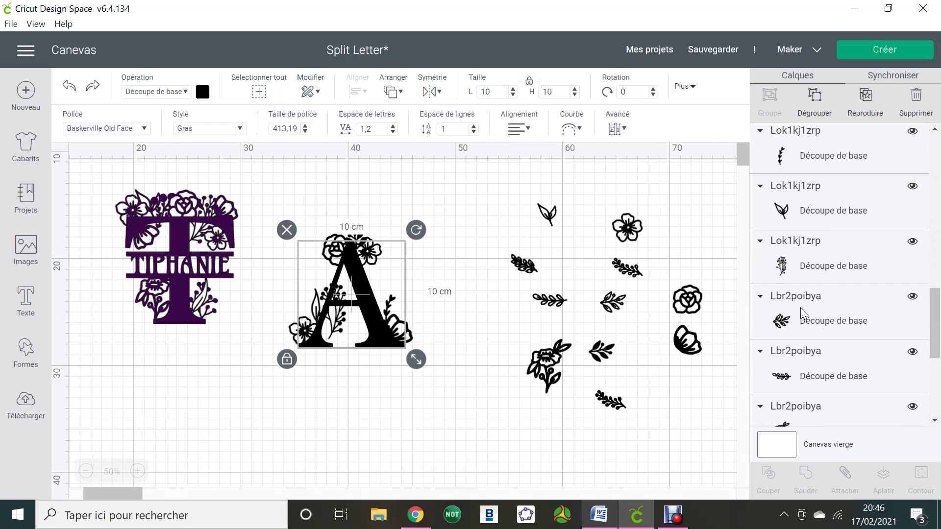
click(835, 269)
key(Down)
key(Down)
key(Down)
click(448, 445)
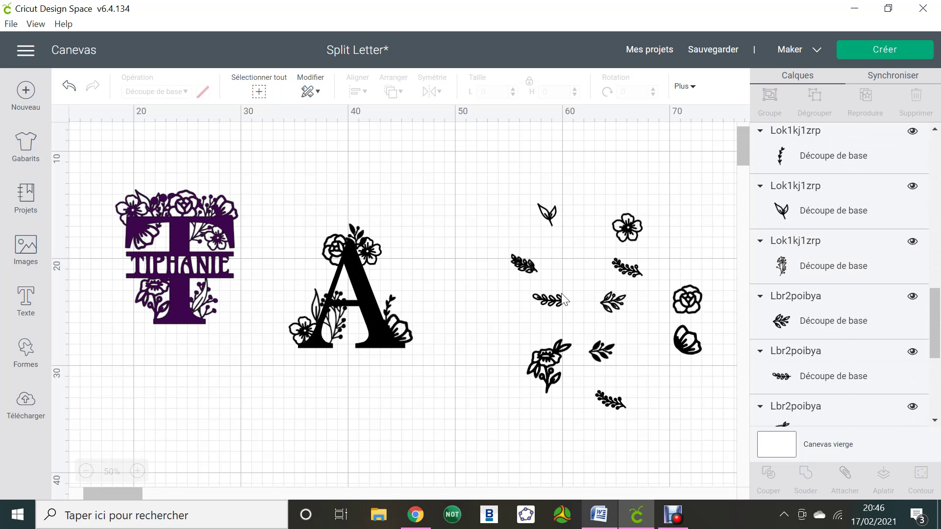
- Rotate the small leafy sprig to about 297 degrees and place it along the A's right leg, below the five-petal flower
click(613, 301)
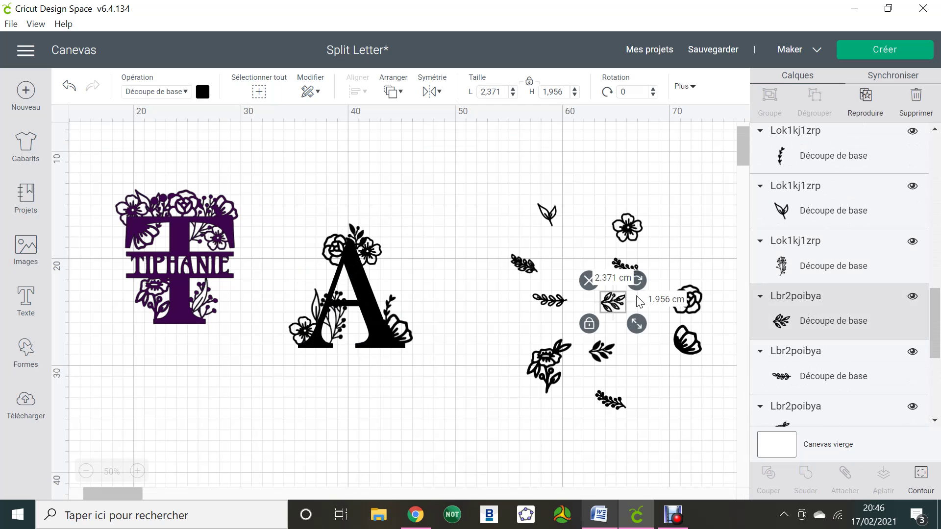
drag(639, 278, 379, 276)
click(521, 367)
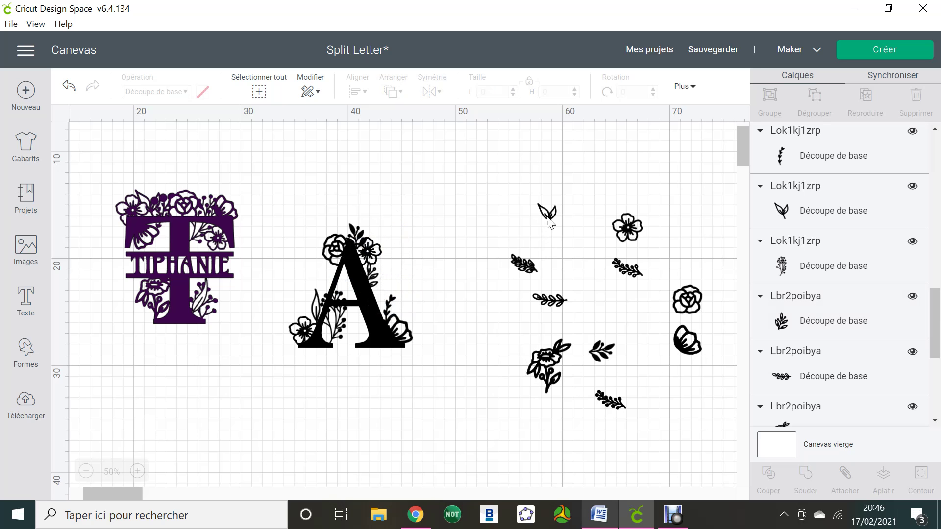
- Place the two-leaf sprig beside the A's upper left leg, rotate it to about 340 degrees and nudge it against the leg
drag(549, 221, 318, 260)
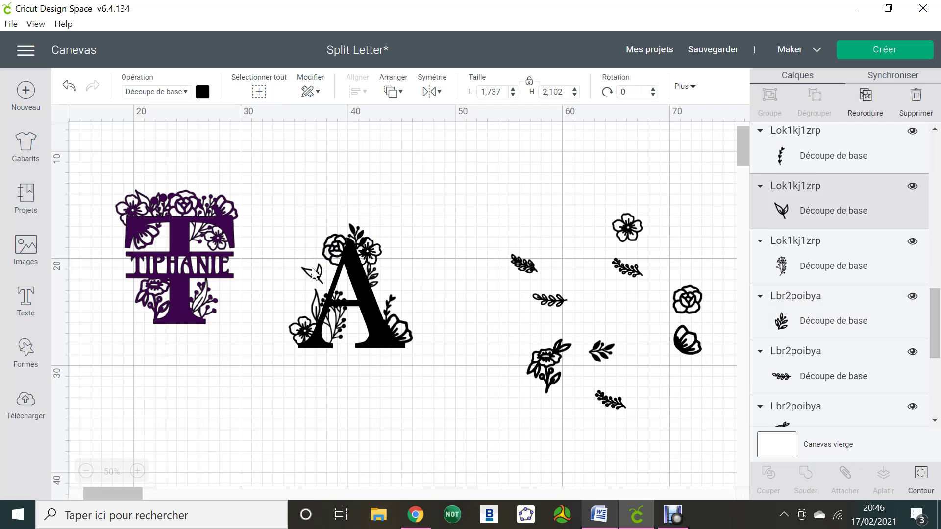
click(310, 277)
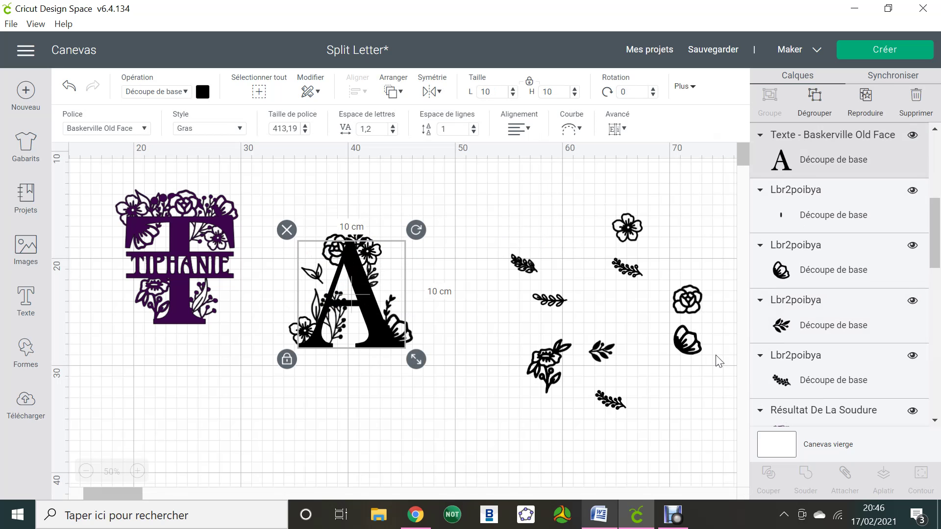
scroll(871, 313, down, 5)
scroll(871, 313, down, 1)
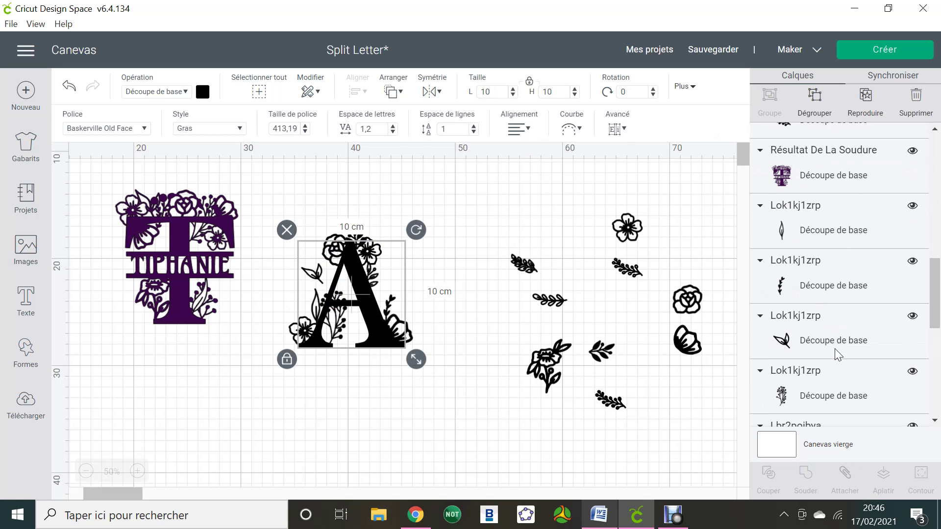
click(834, 340)
key(Right)
key(Right)
key(Right)
key(Right)
key(Right)
key(Right)
key(Right)
key(Right)
key(Right)
key(Right)
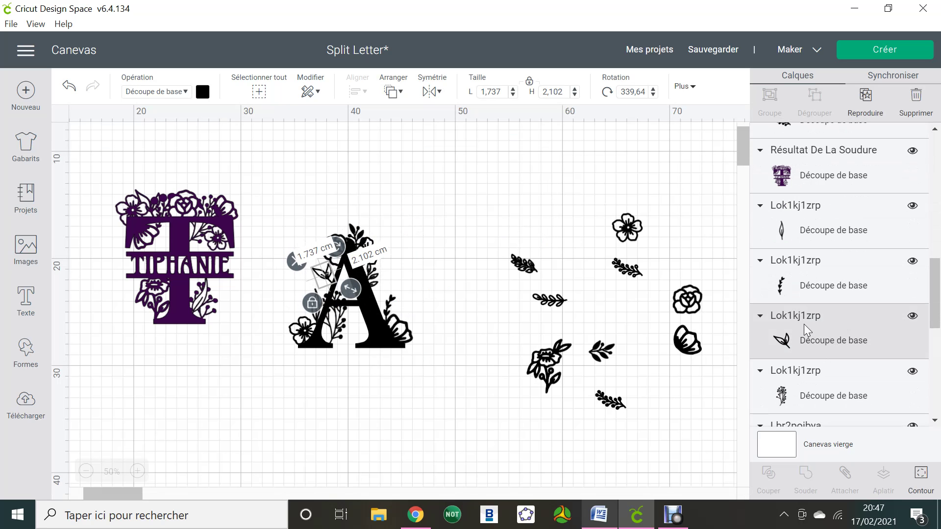
key(Up)
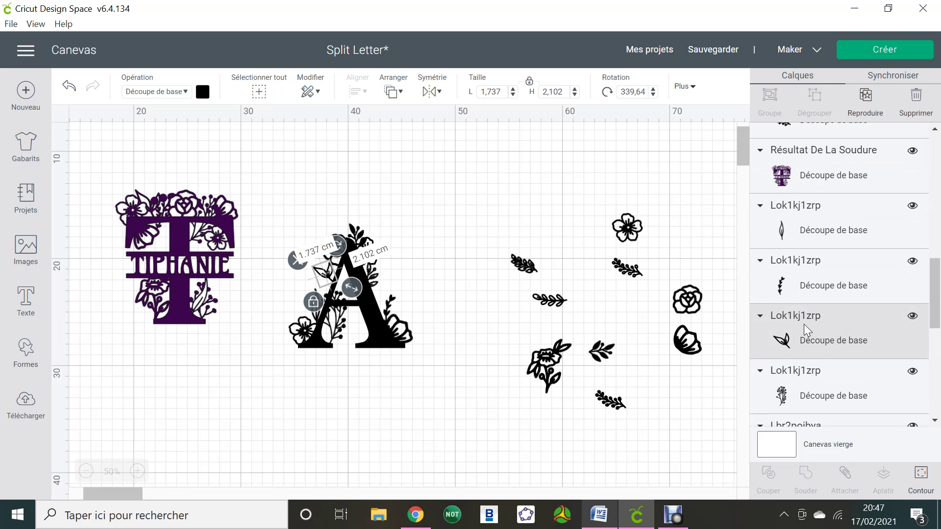
click(385, 425)
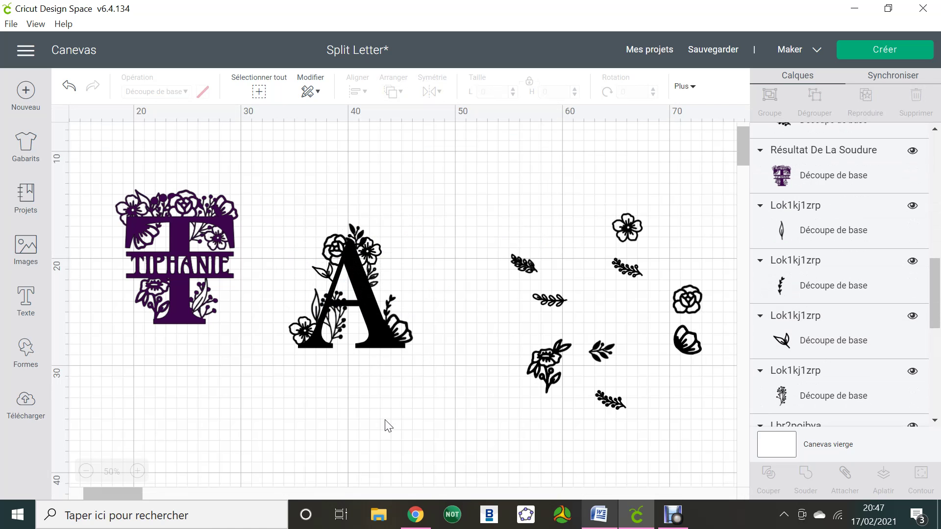
- Delete all the unused flowers and branches to the right of the A
drag(468, 177, 726, 453)
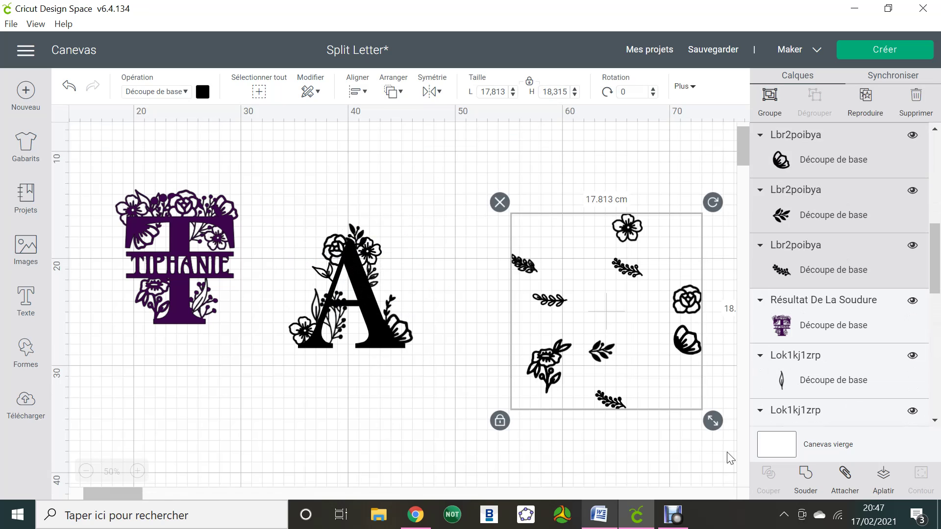
key(Delete)
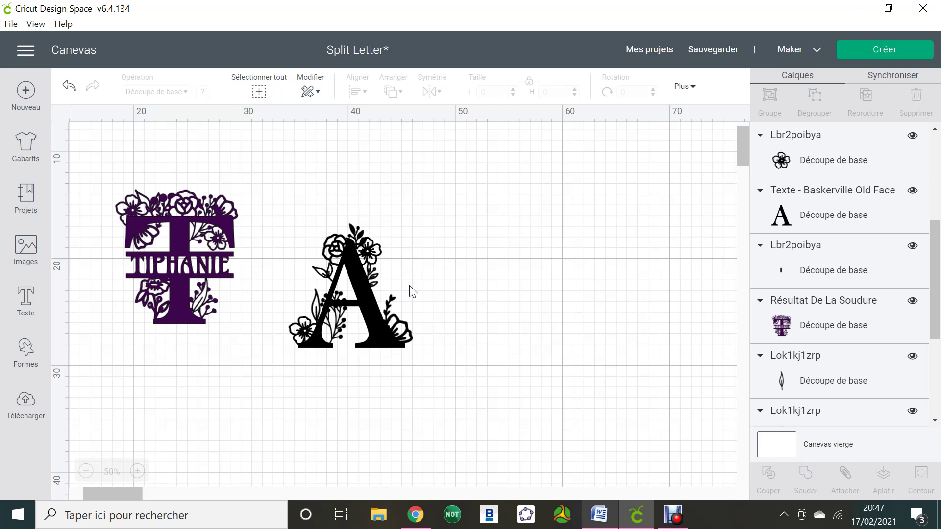
click(375, 276)
click(616, 321)
- Send the letter A to the back, behind all its flowers and branches
scroll(839, 281, up, 4)
scroll(839, 281, down, 5)
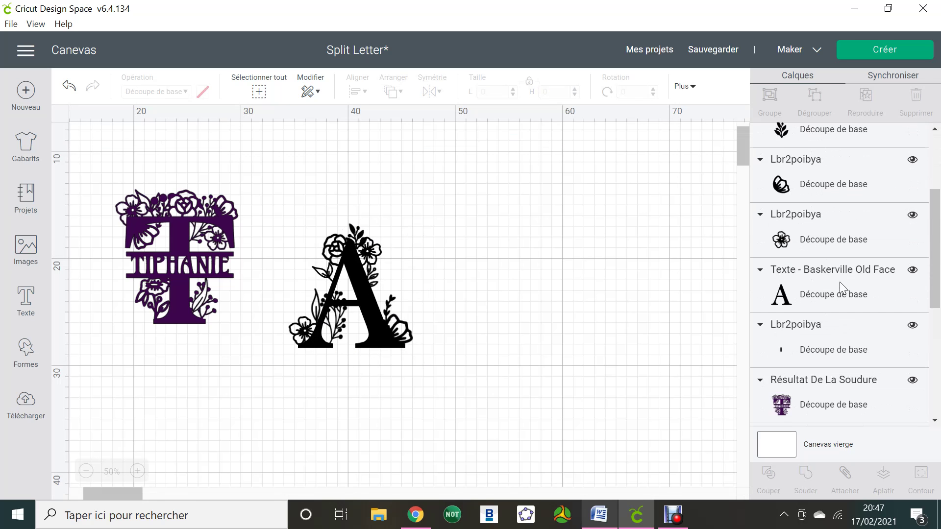
click(371, 314)
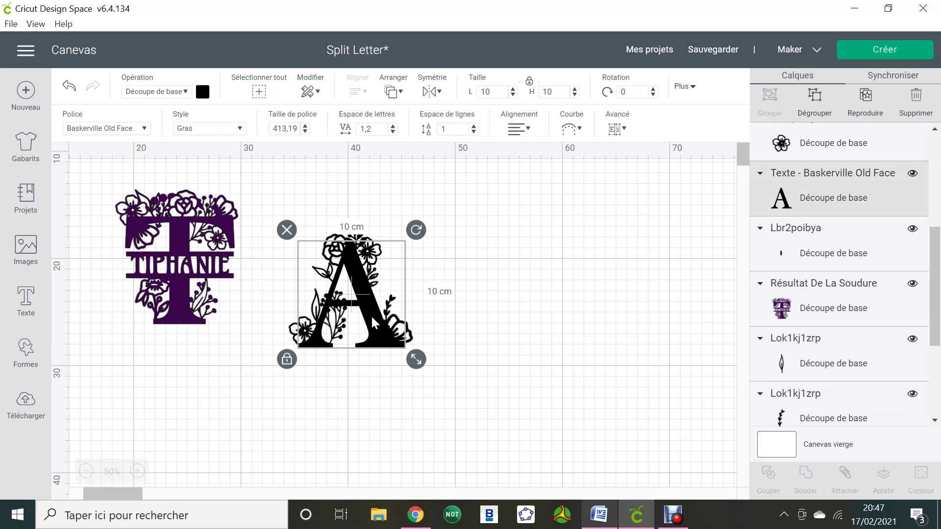
right_click(371, 314)
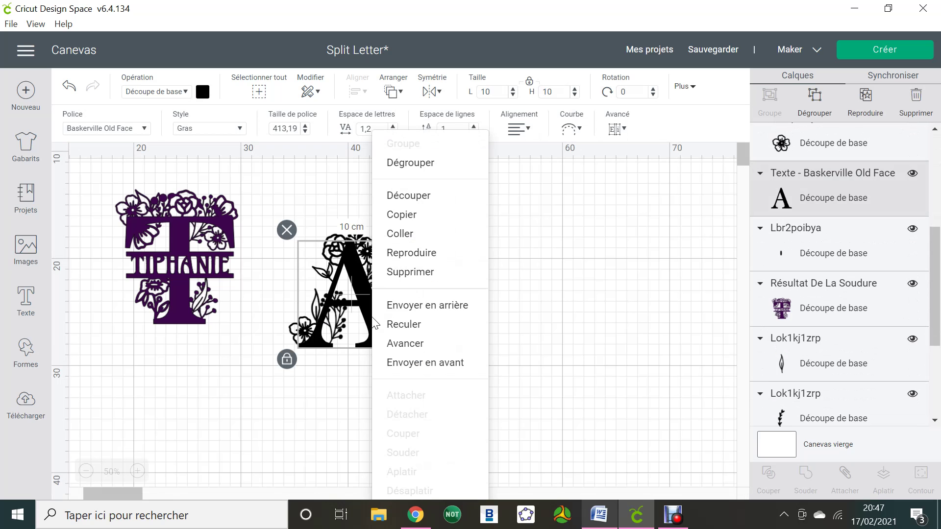
click(422, 310)
click(547, 311)
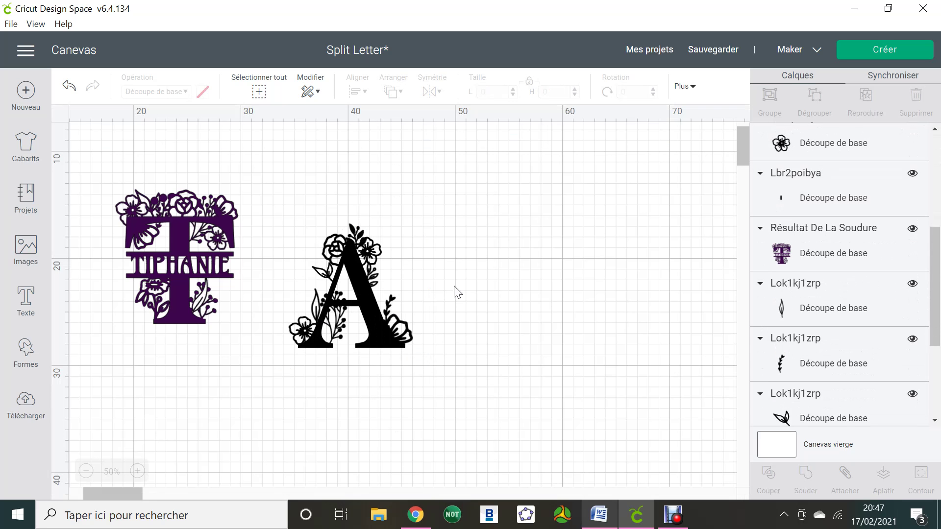
- Nudge the leafy sprig on the A's right leg slightly right and down
click(378, 281)
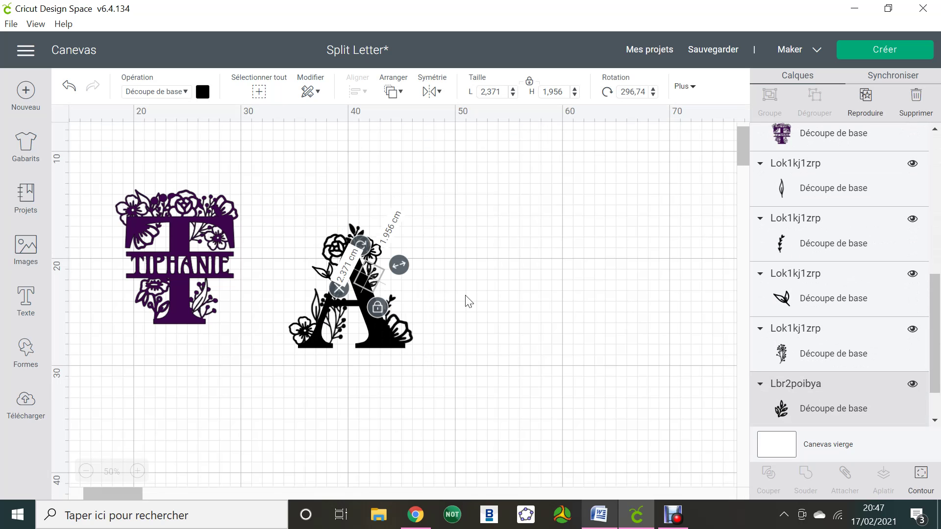
key(Right)
key(Right)
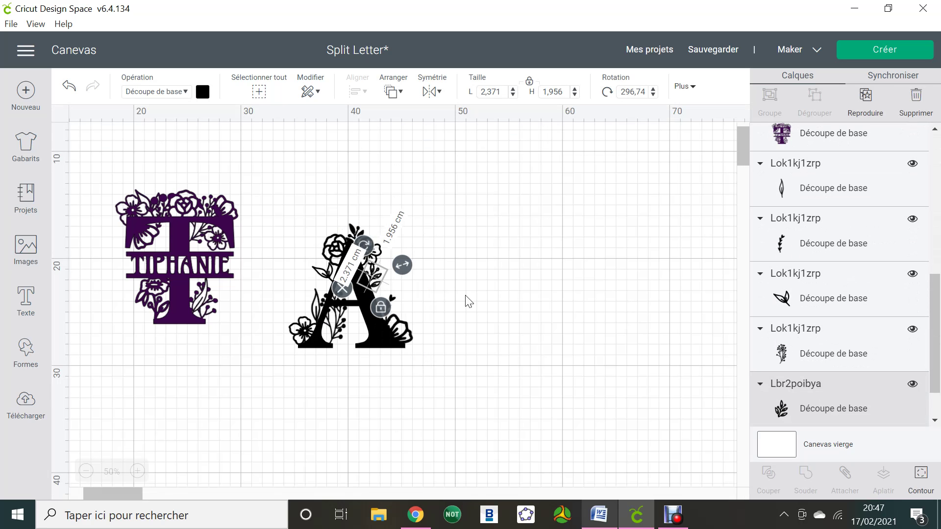
key(Down)
click(458, 332)
click(376, 281)
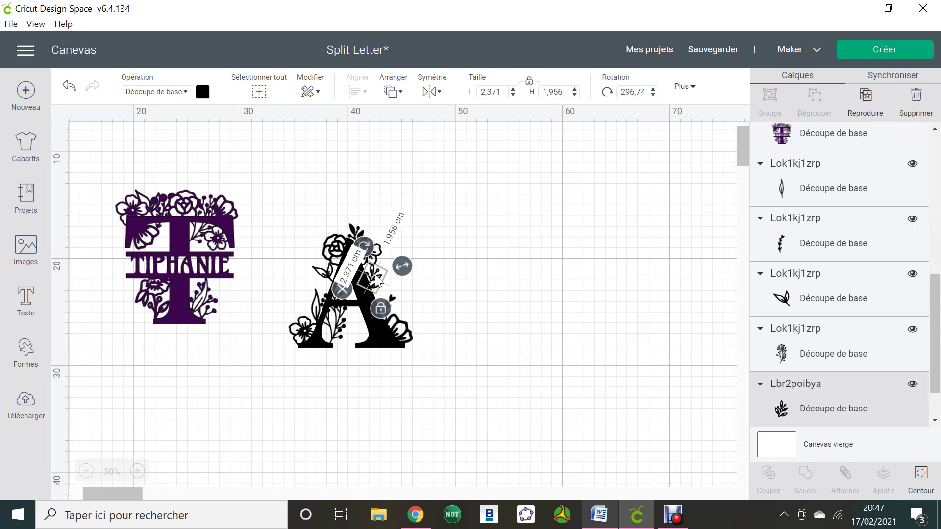
key(Down)
key(Right)
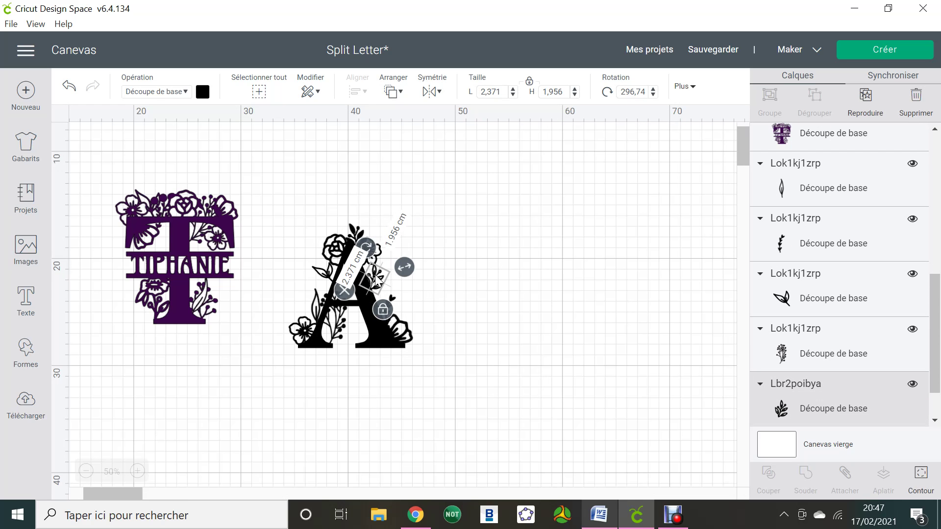
click(547, 382)
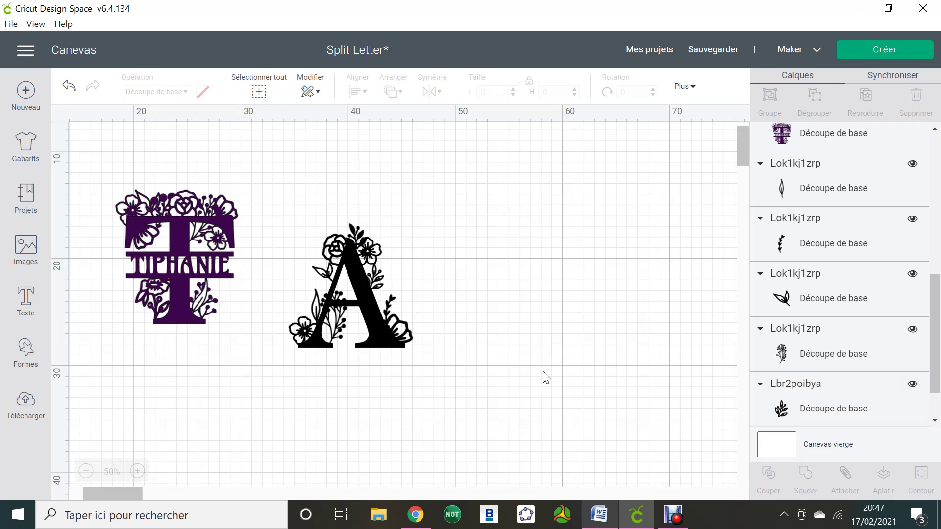
- Nudge the leafy sprig at the A's tip slightly up and left
click(358, 235)
key(Up)
key(Left)
key(Up)
key(Left)
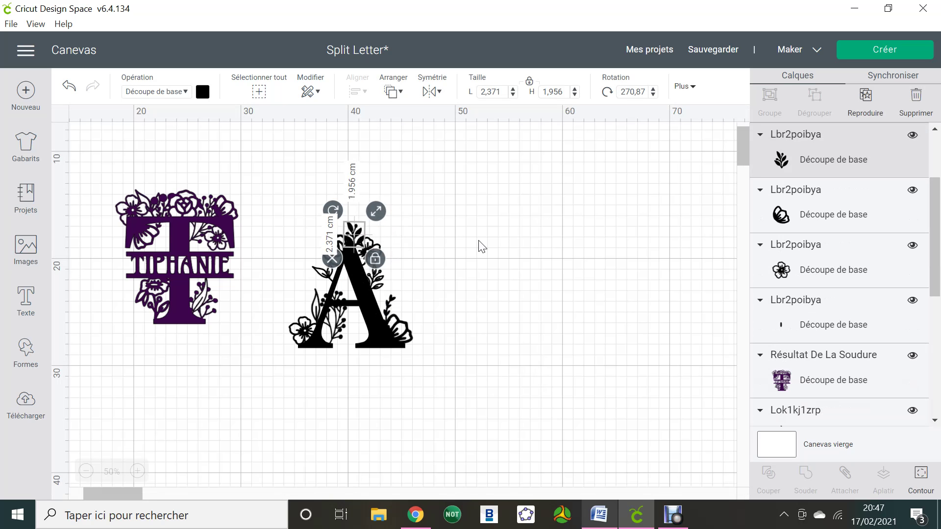
click(529, 321)
- Duplicate the five-petal flower beside the A's tip and place the copy on the empty canvas right of the letter
click(378, 255)
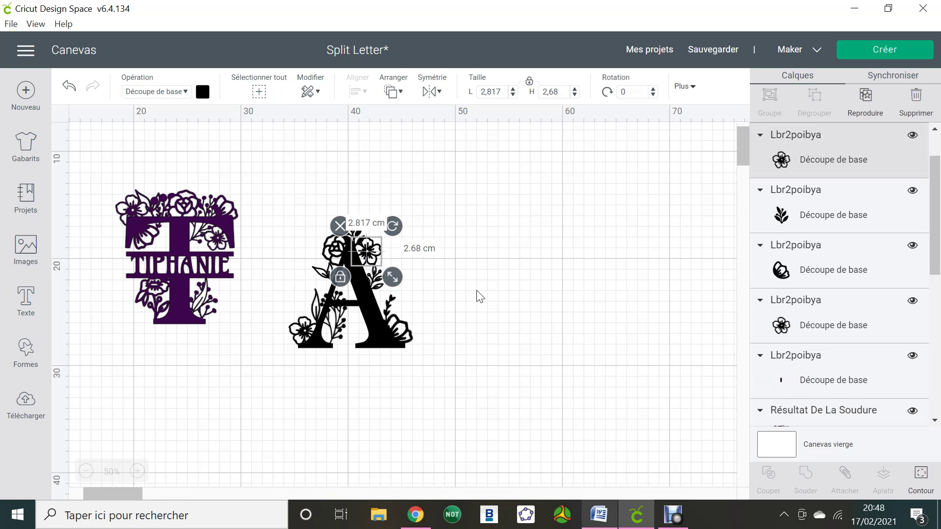
key(ctrl+d)
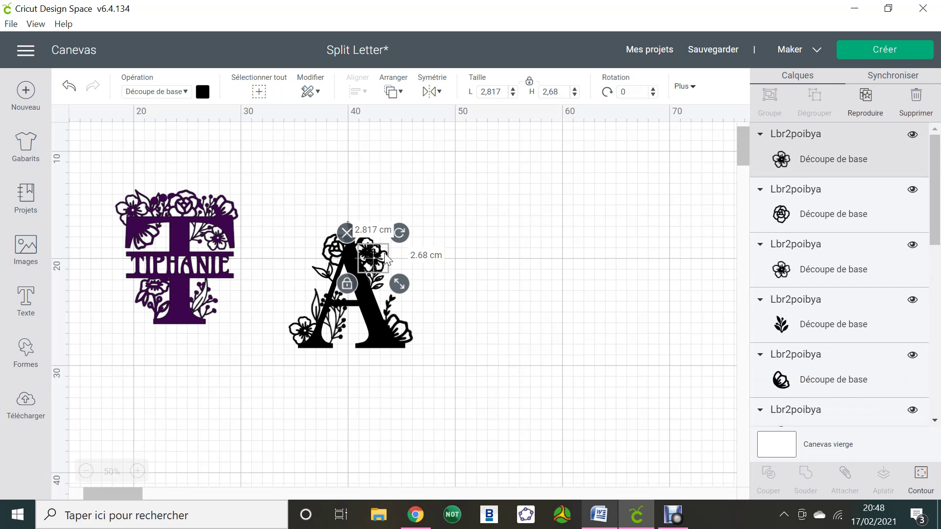
drag(384, 261, 507, 262)
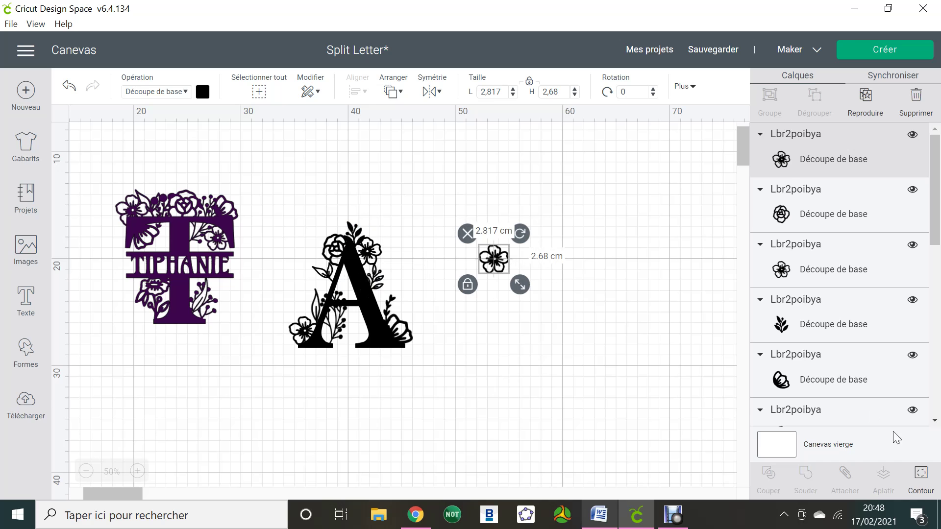
- Hide all contours of the copied five-petal flower to turn it into a solid silhouette
click(915, 470)
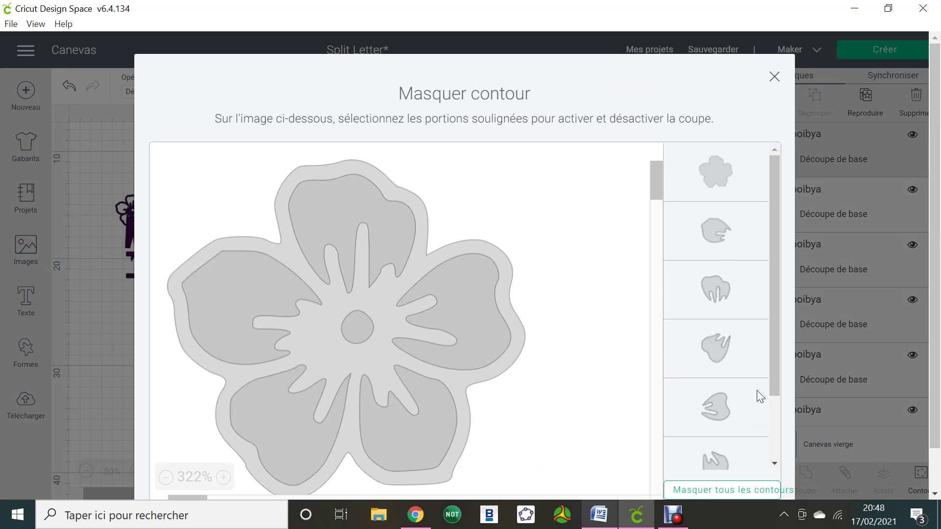
scroll(724, 347, down, 2)
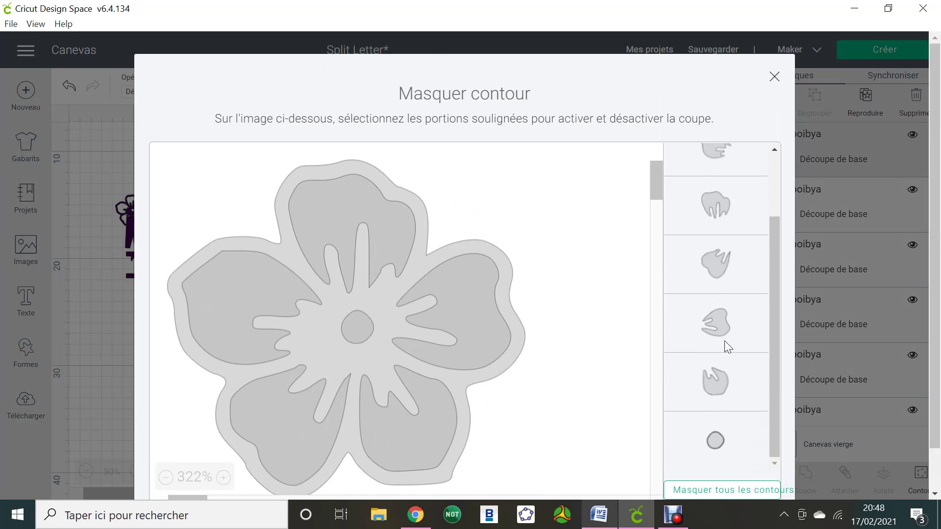
scroll(724, 340, down, 2)
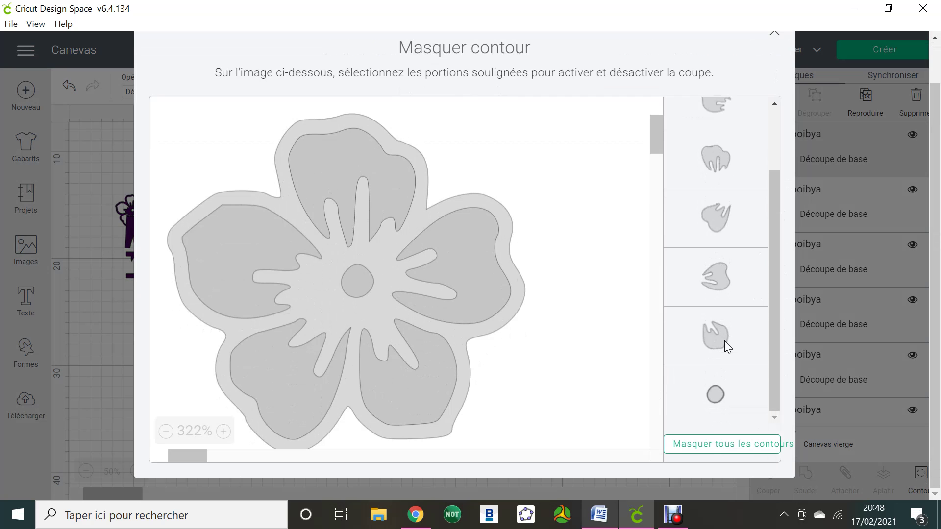
click(710, 444)
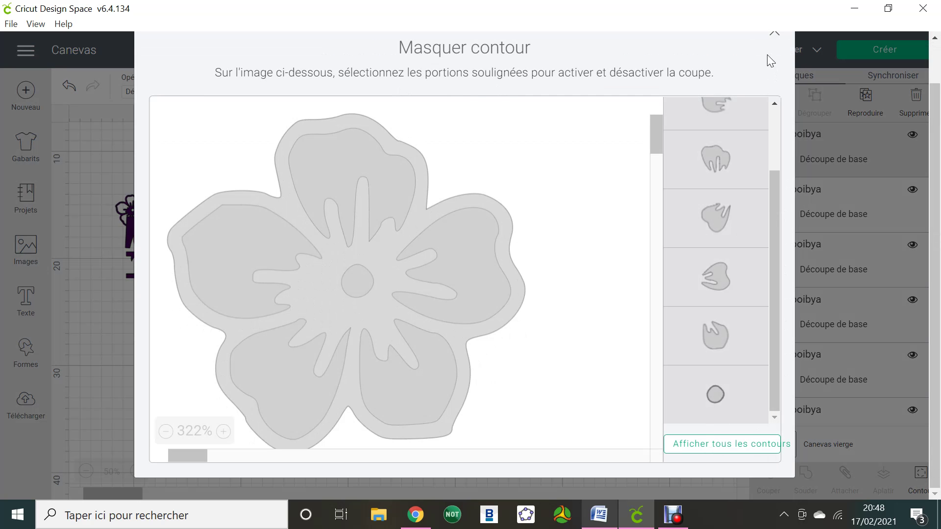
click(775, 37)
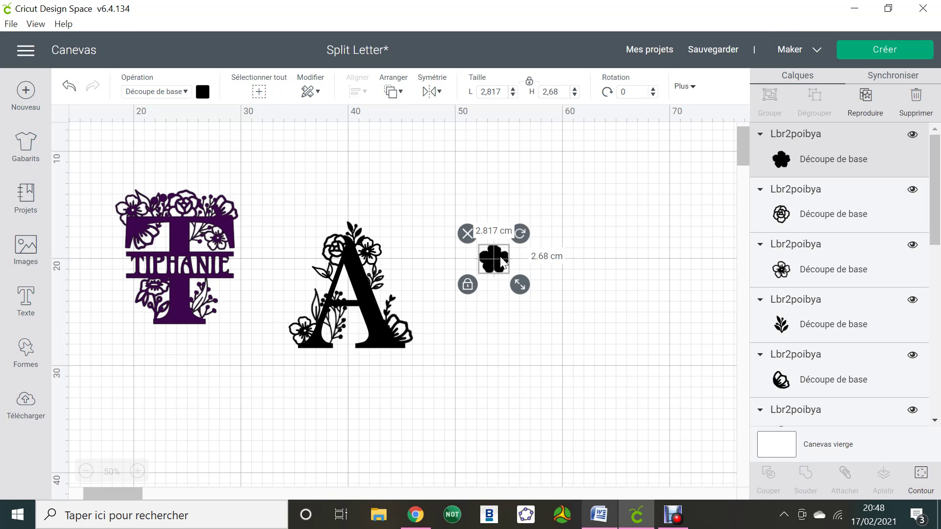
- Place the solid flower silhouette over the five-petal flower beside the A's tip
drag(499, 268, 372, 263)
click(428, 258)
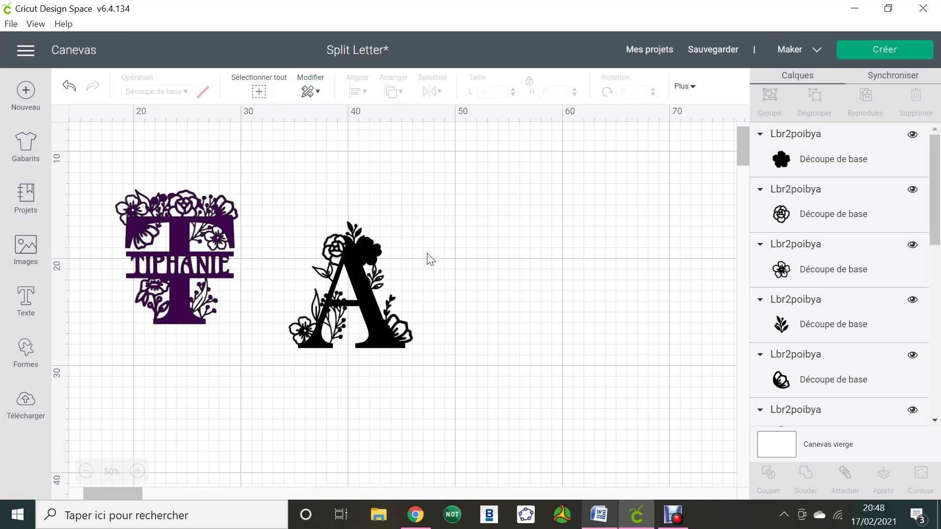
click(381, 254)
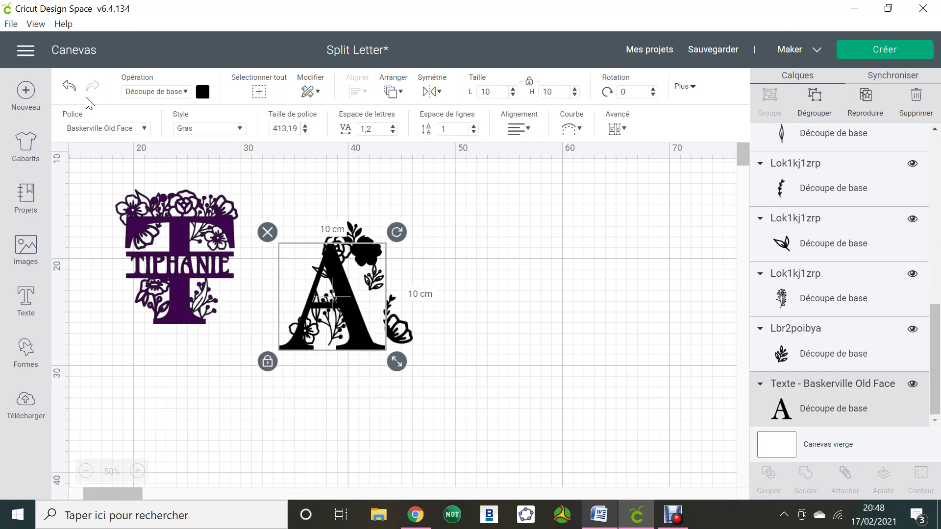
click(70, 89)
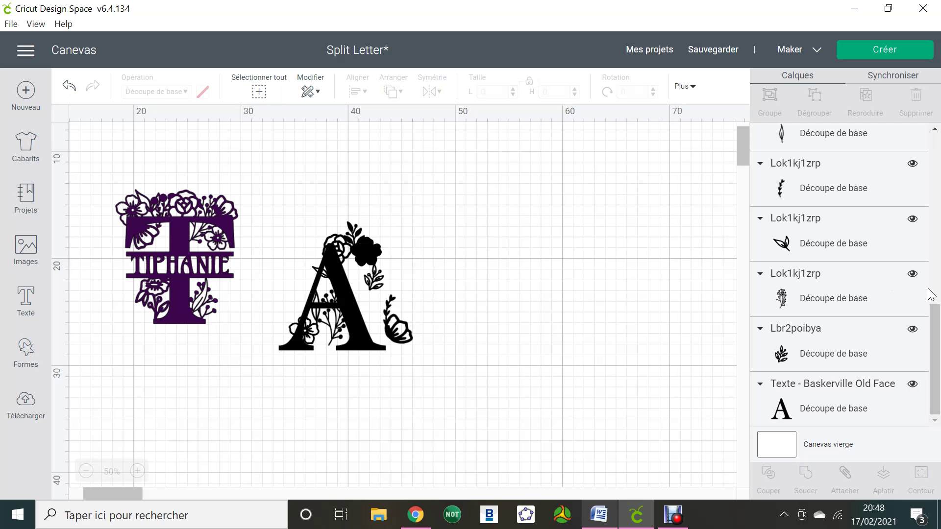
- Centre the solid silhouette exactly on the five-petal flower beside the A's tip
scroll(853, 275, up, 5)
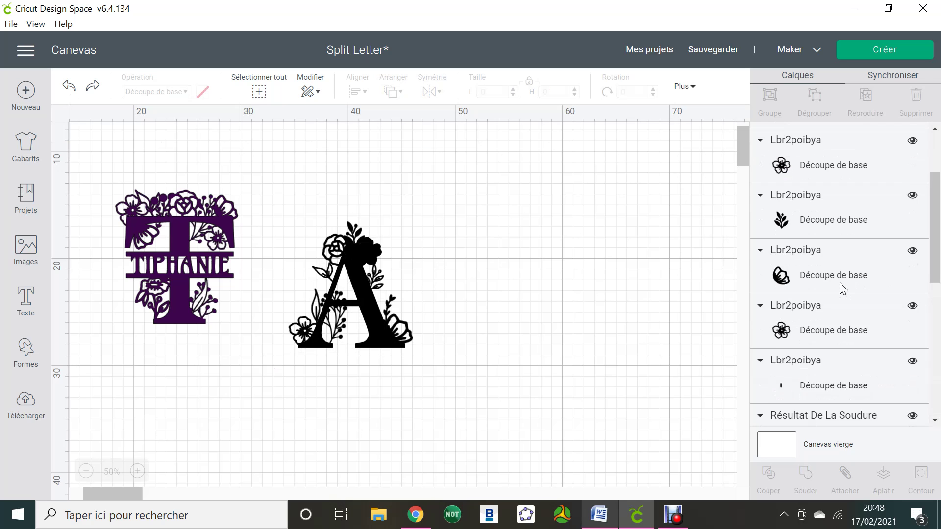
click(833, 269)
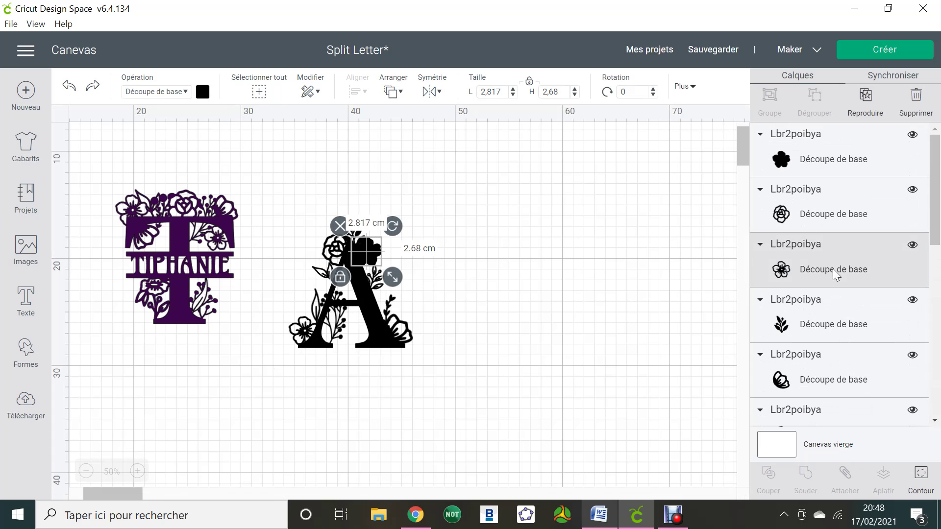
shift+click(829, 159)
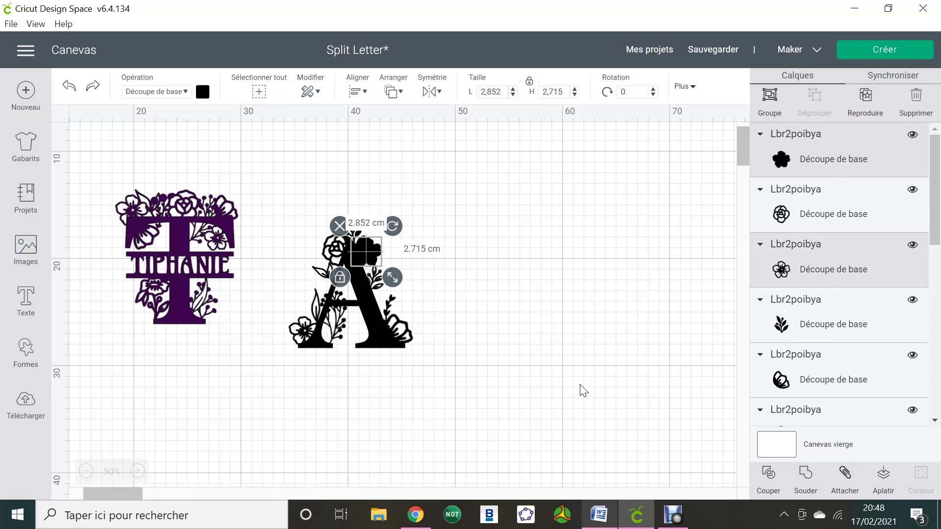
click(358, 91)
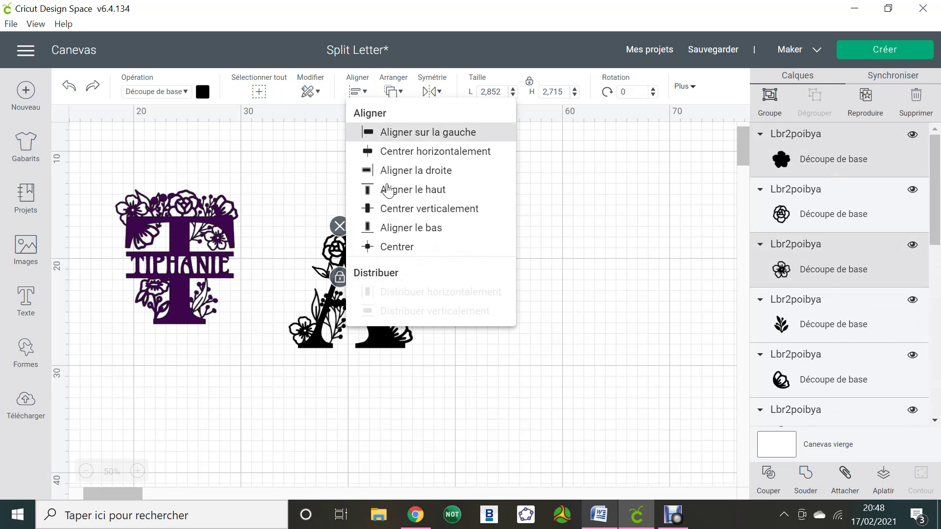
click(394, 247)
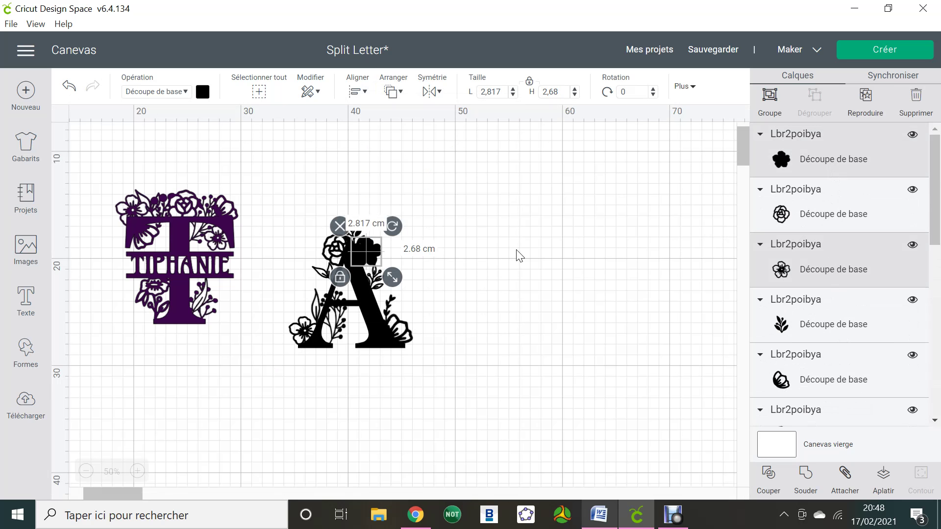
click(591, 308)
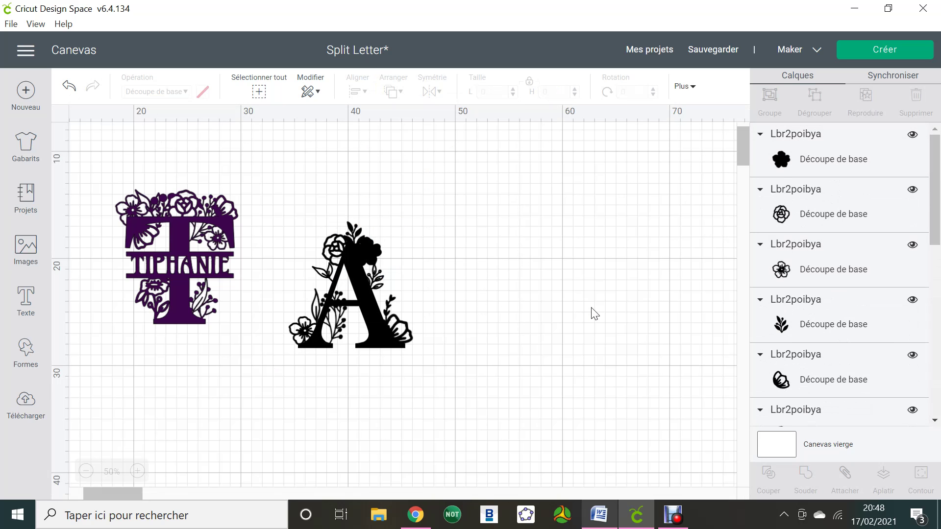
- Slice the leafy sprig at the A's tip with the solid flower silhouette
click(809, 160)
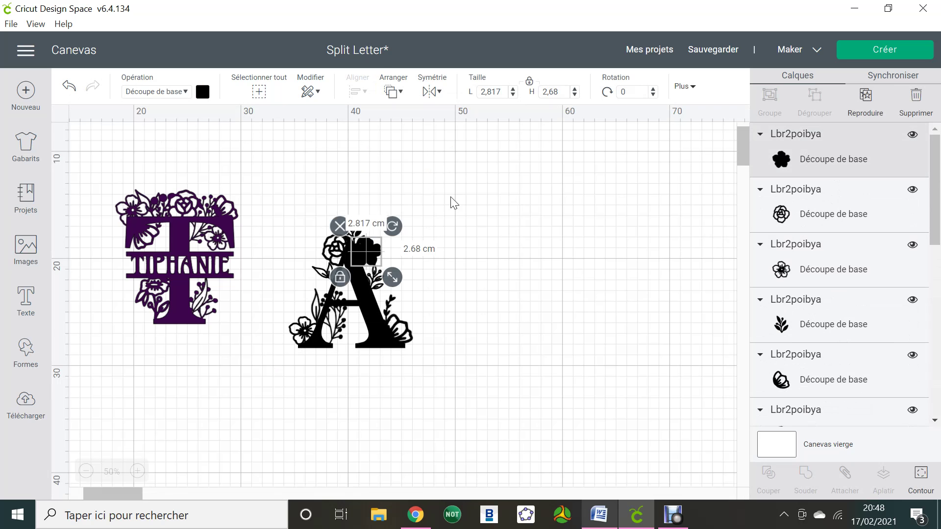
shift+click(826, 326)
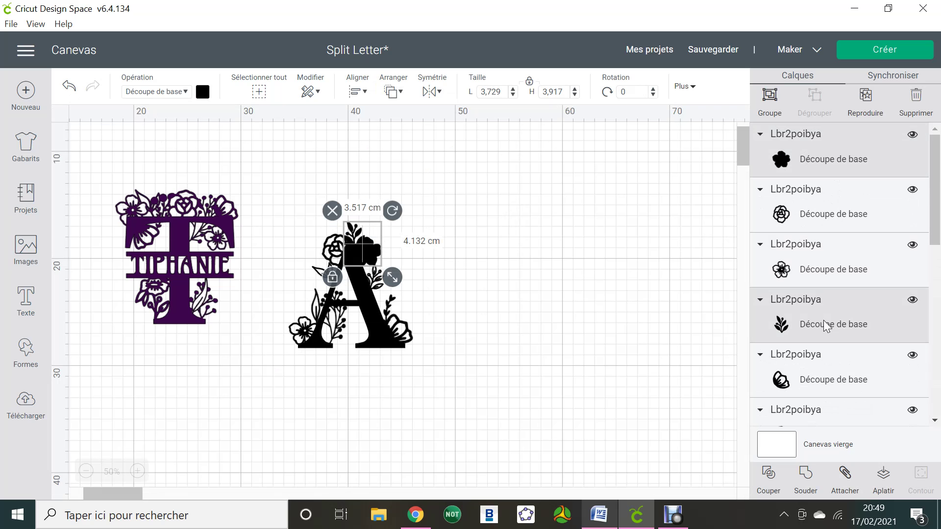
click(767, 476)
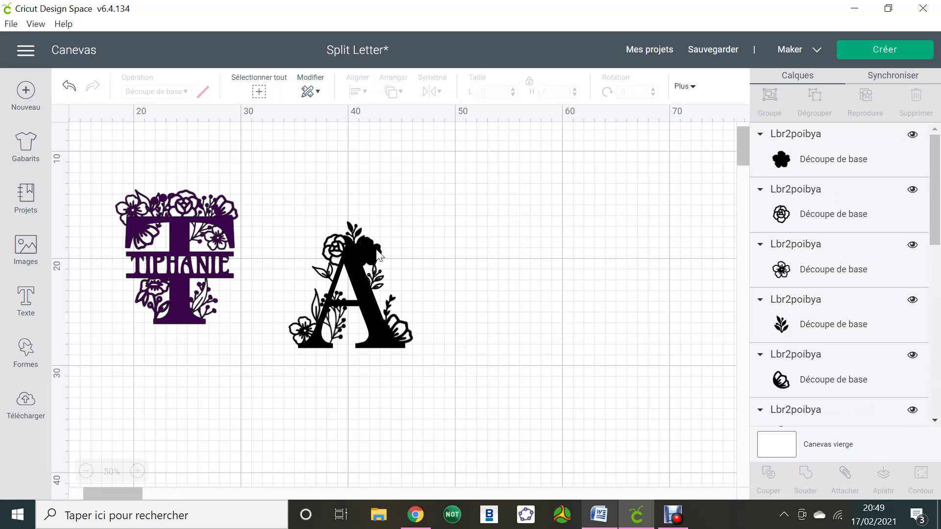
scroll(832, 242, down, 8)
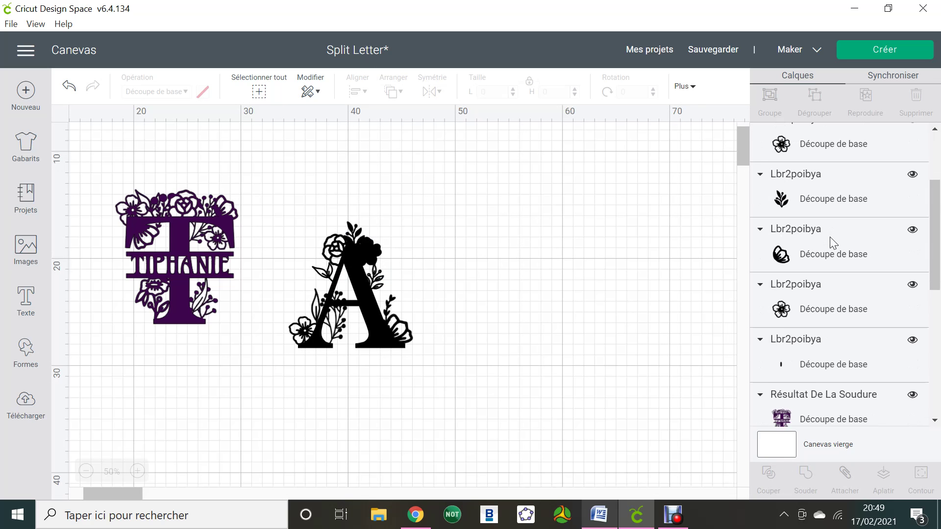
scroll(831, 241, down, 5)
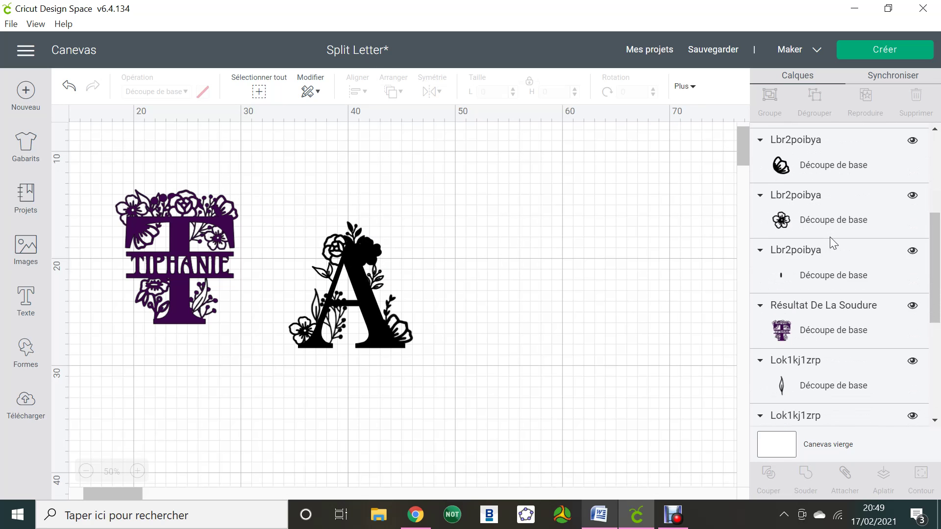
scroll(832, 242, down, 3)
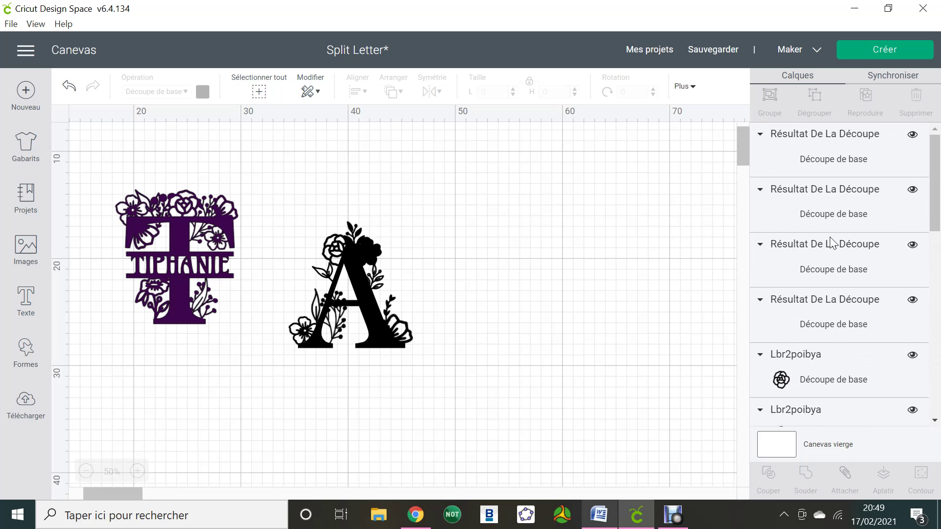
- Delete the slice's flower silhouette and the two cut-off leaf fragments, keeping only the trimmed sprig
click(816, 152)
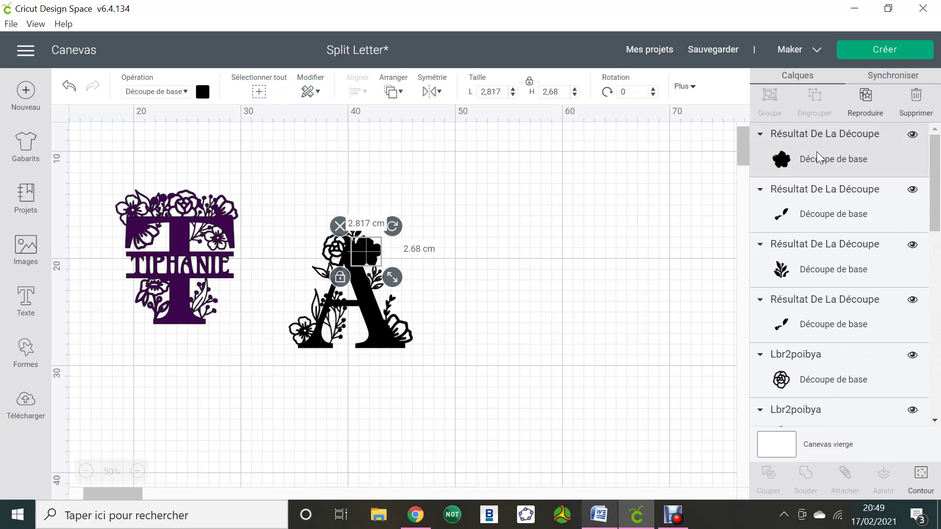
key(Delete)
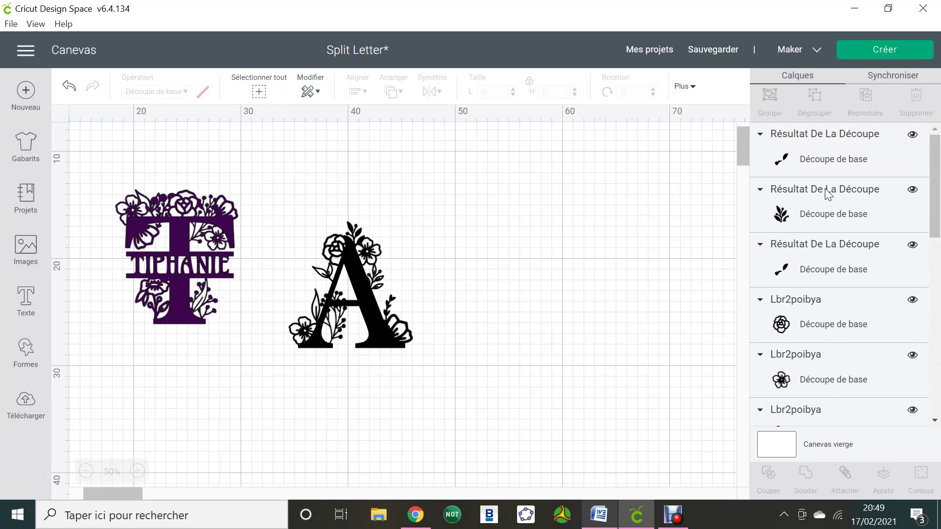
click(804, 161)
key(Delete)
click(800, 224)
key(Delete)
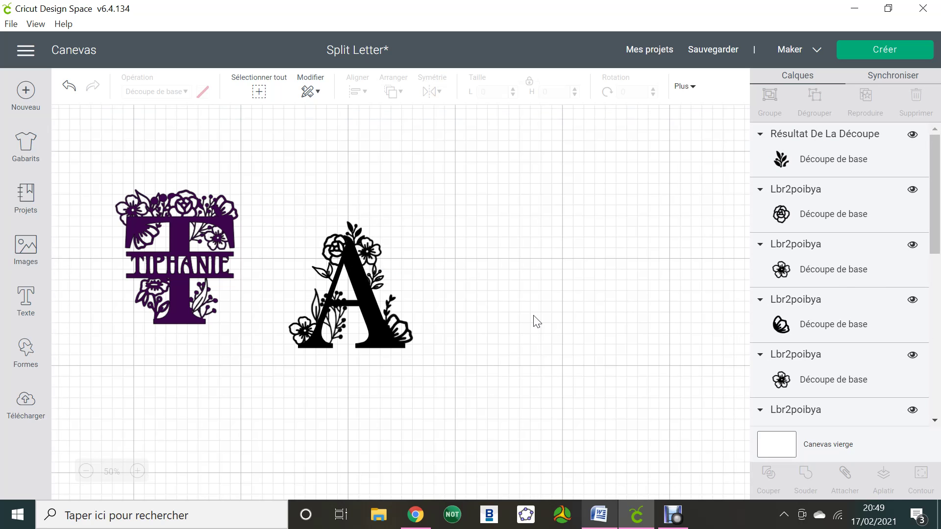
- Weld the letter A with all its flowers and branches into a single shape
drag(274, 195, 614, 489)
drag(274, 193, 448, 378)
click(809, 484)
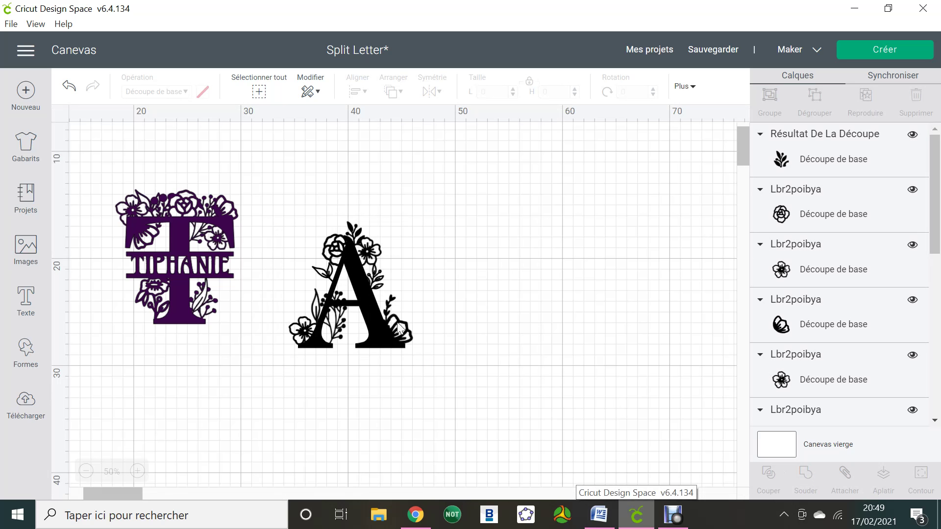
drag(378, 333, 415, 315)
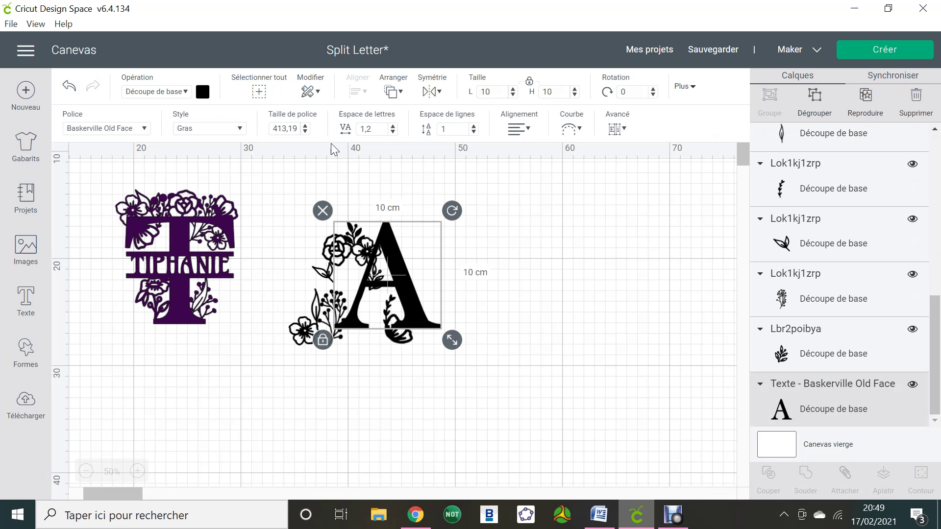
click(68, 89)
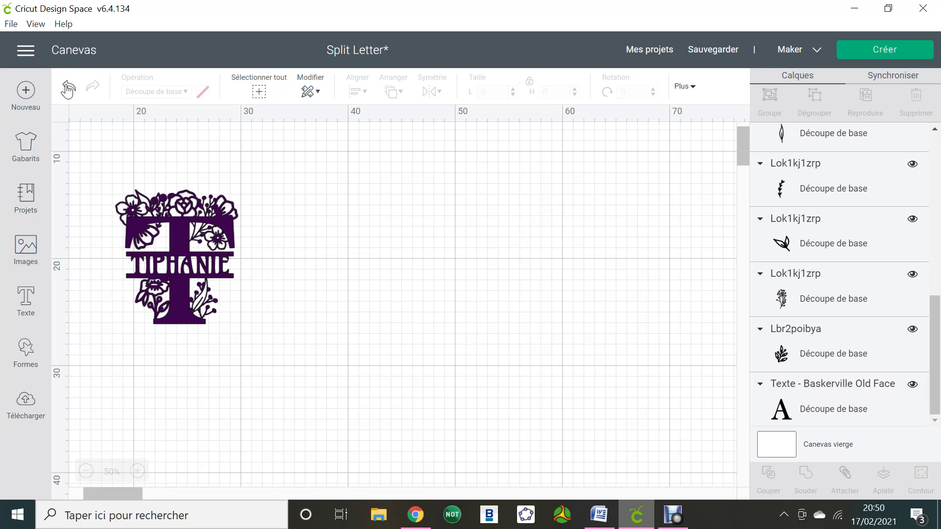
click(67, 89)
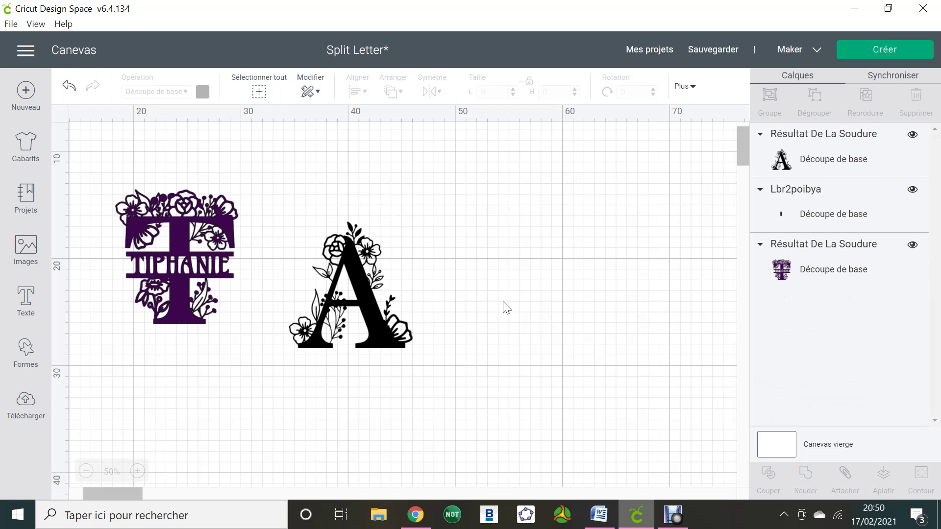
- Move the welded floral A up and to the right, level with the base of the purple T
click(366, 307)
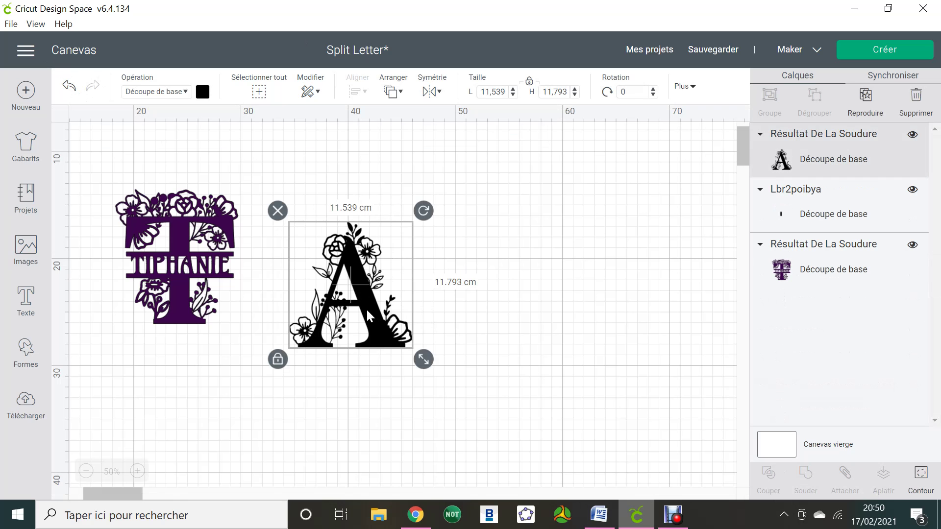
drag(373, 323, 419, 293)
click(472, 310)
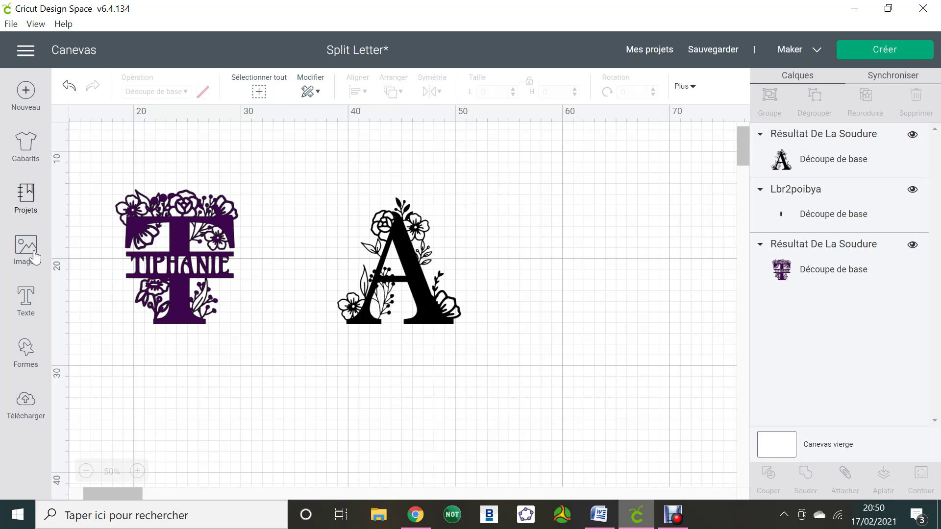
- Insert a square and place it on the empty canvas right of the floral A
click(25, 352)
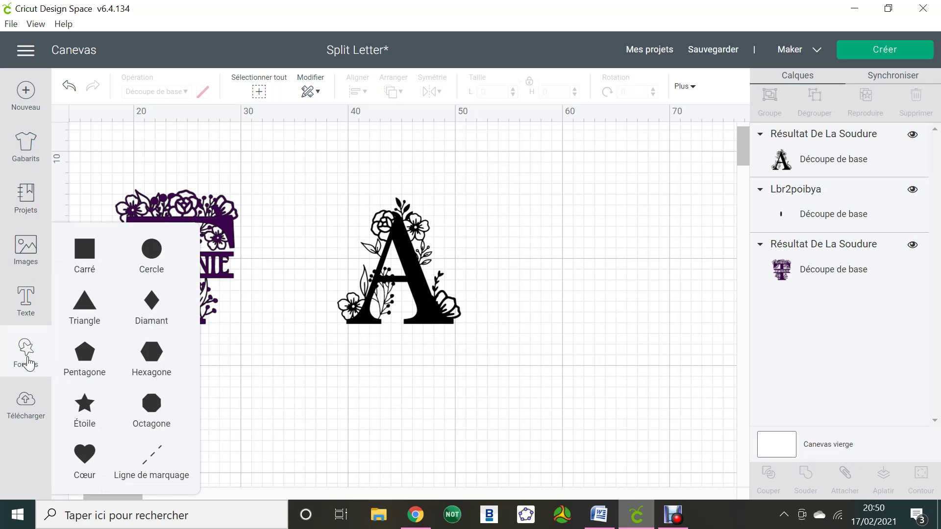
click(84, 251)
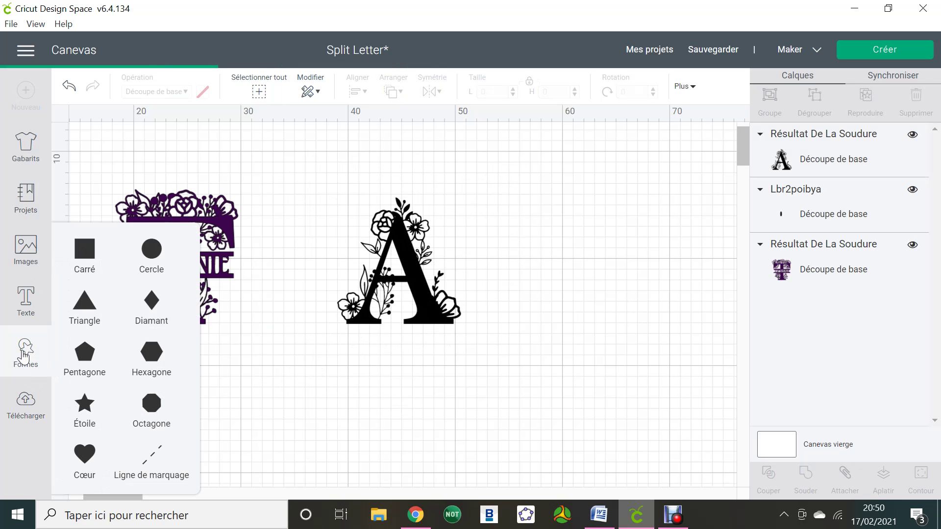
click(24, 356)
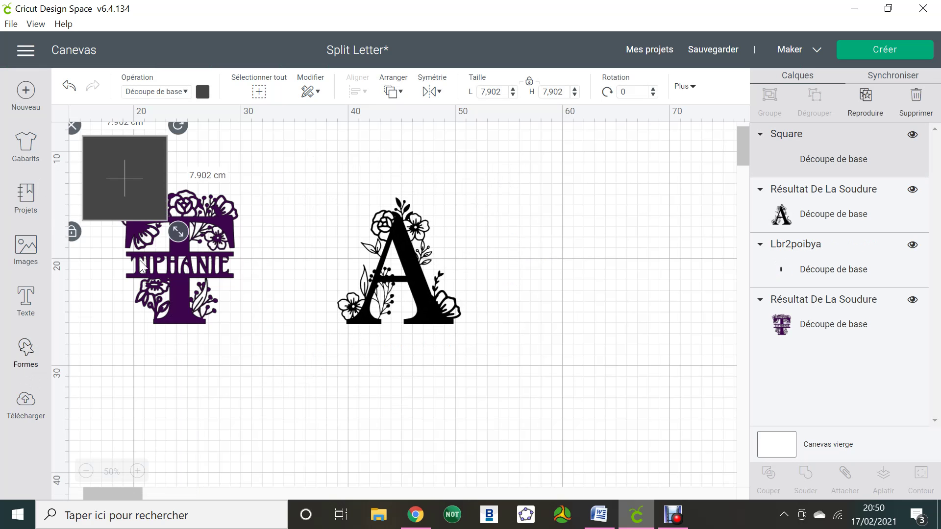
drag(121, 168, 568, 218)
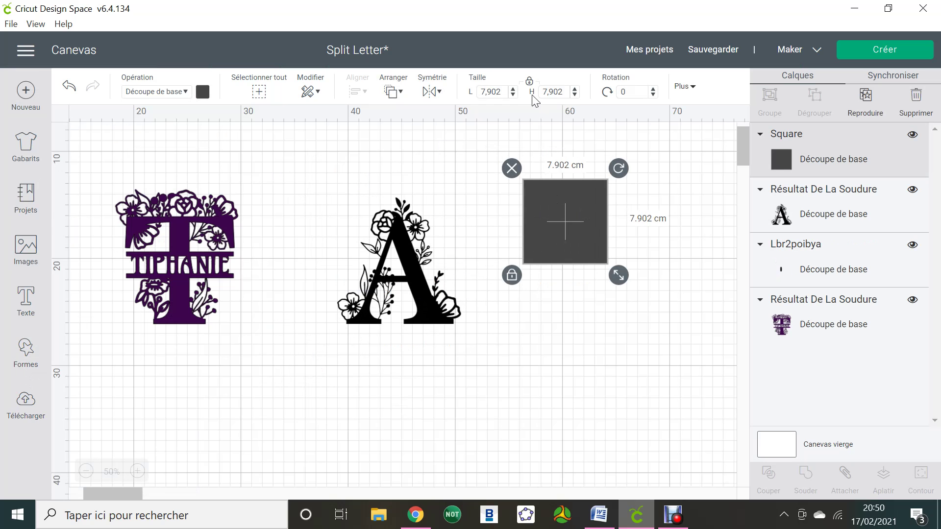
- Resize the square without fixed proportions to a bar 10 cm wide and 2 cm high, and move it slightly lower
click(494, 92)
text(10)
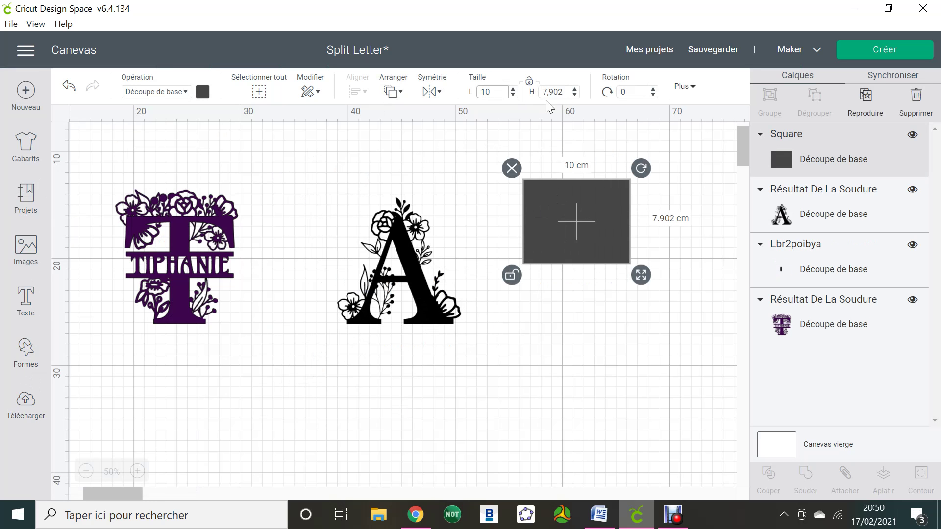
key(Tab)
text(20)
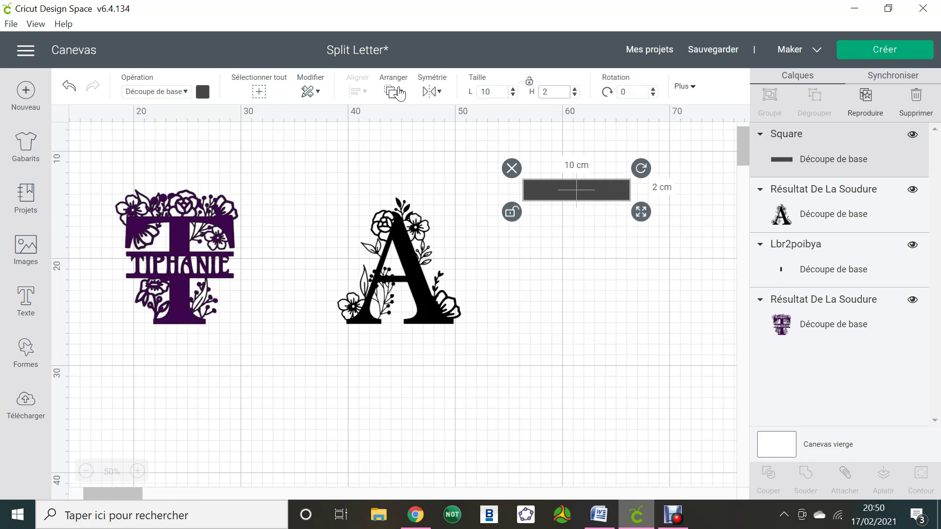
click(569, 324)
click(582, 195)
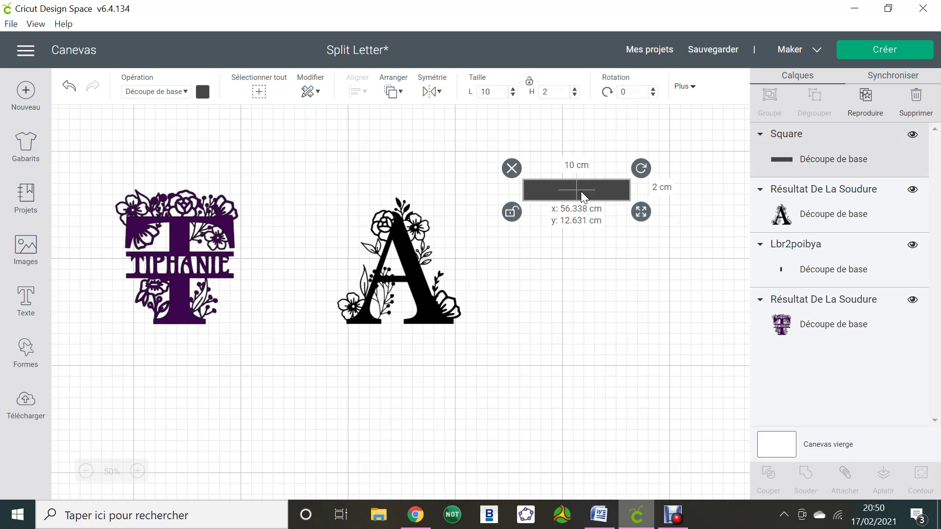
drag(580, 191, 591, 237)
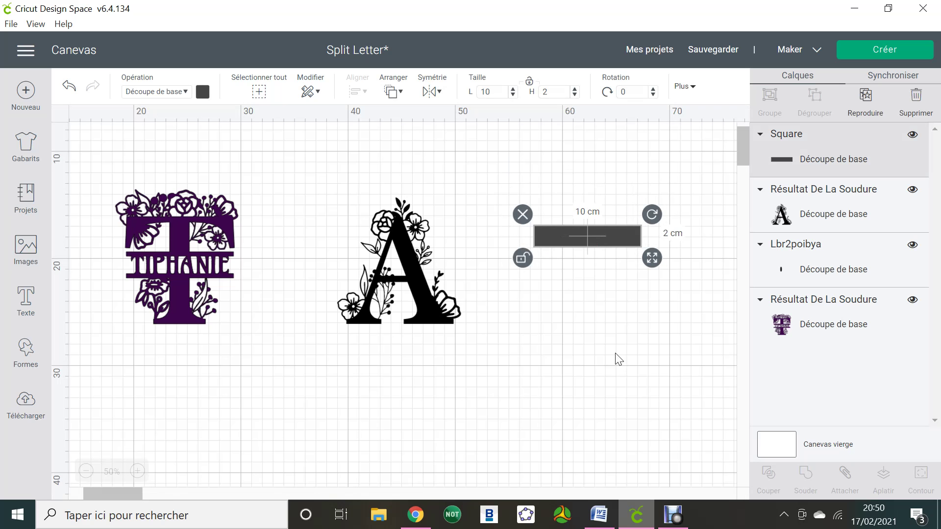
- Duplicate the bar, place the copy below it and set the copy's height to 0.4 cm
key(ctrl+d)
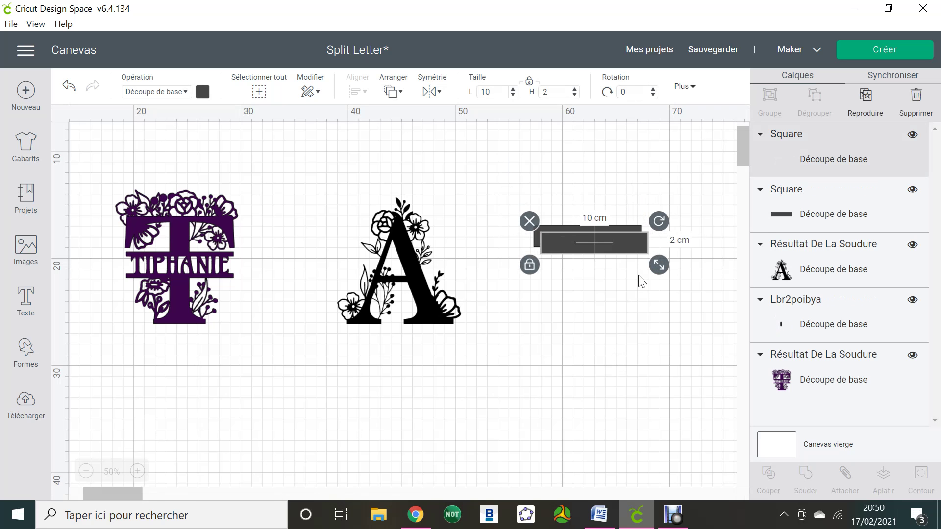
drag(629, 242, 622, 333)
click(536, 91)
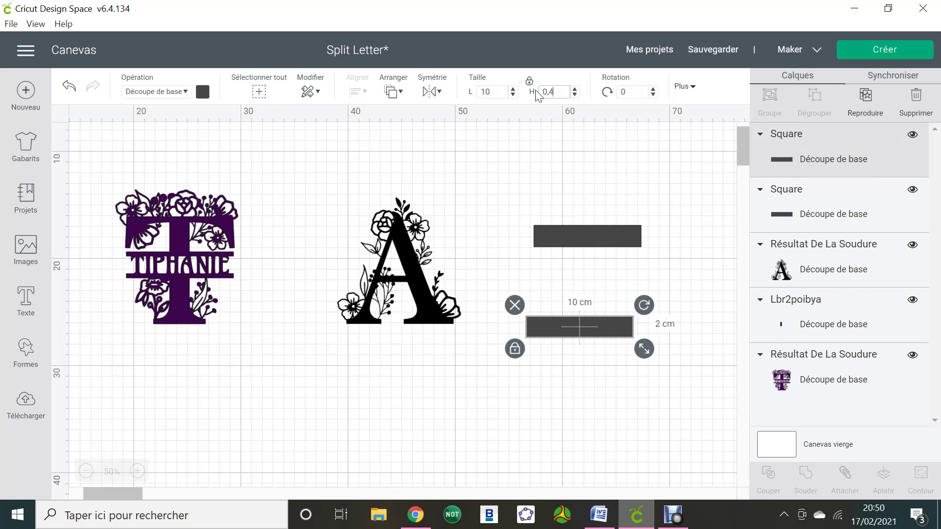
text(0,4)
key(Return)
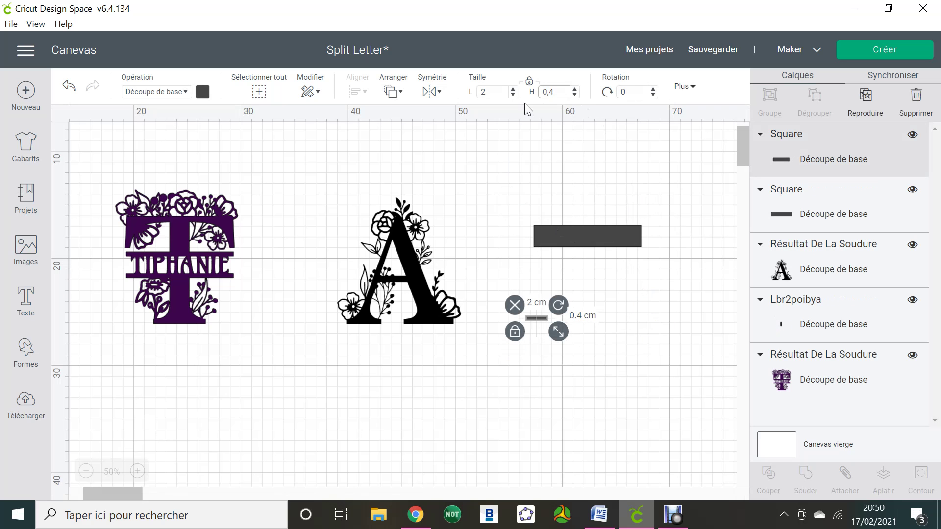
- Set the thin bar's width to 10 cm with its proportions unlocked
click(529, 81)
click(493, 92)
key(Return)
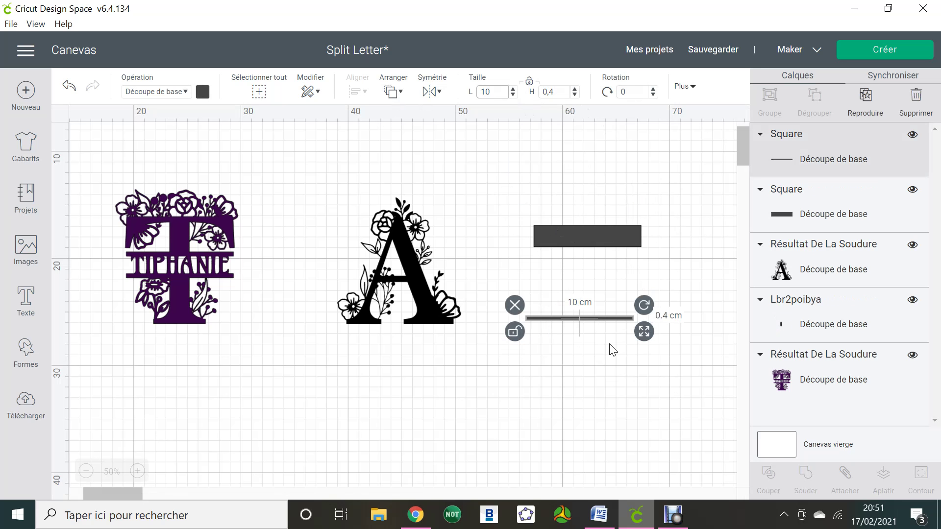
- Move the thin bar beneath the thick bar, then duplicate it and leave the copy just below
drag(606, 323, 633, 309)
click(636, 332)
click(631, 304)
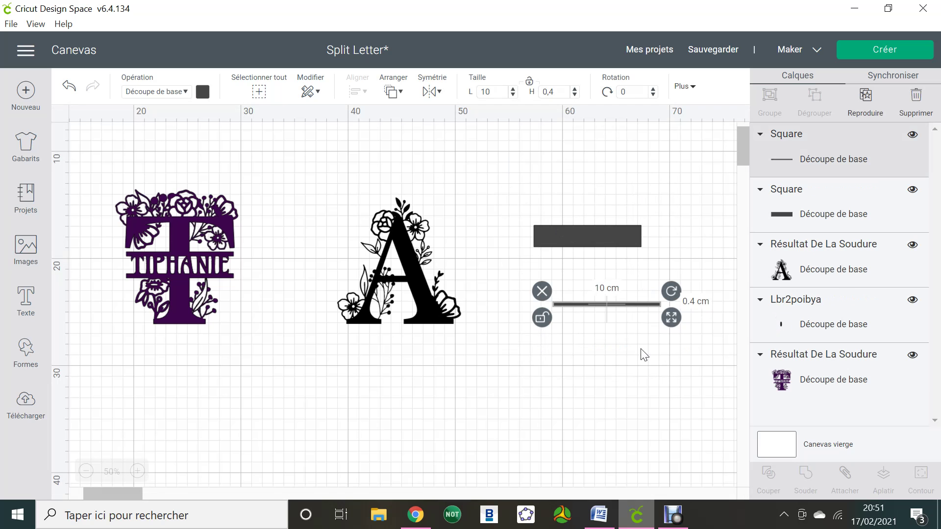
key(ctrl+d)
drag(636, 313, 644, 335)
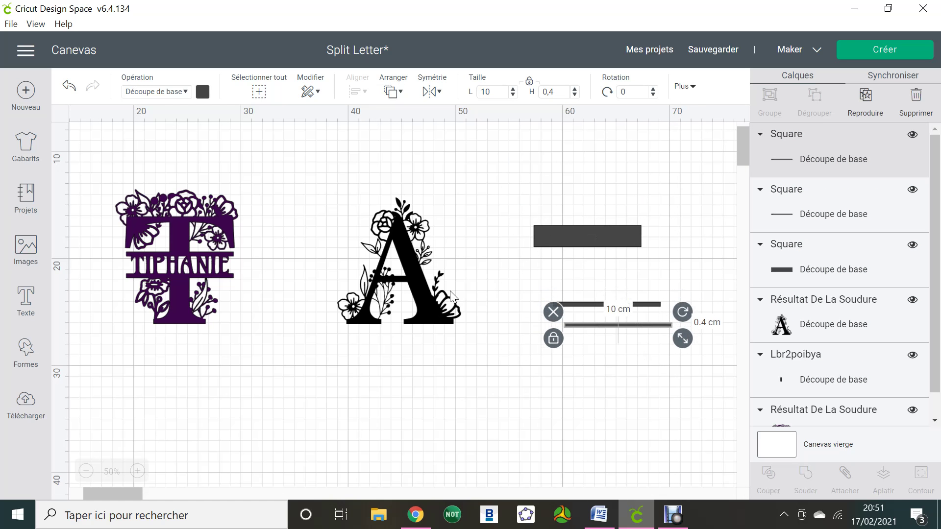
- Move the floral A beside the purple T and align the bottoms of the two letters
drag(428, 312, 333, 306)
drag(395, 340, 134, 230)
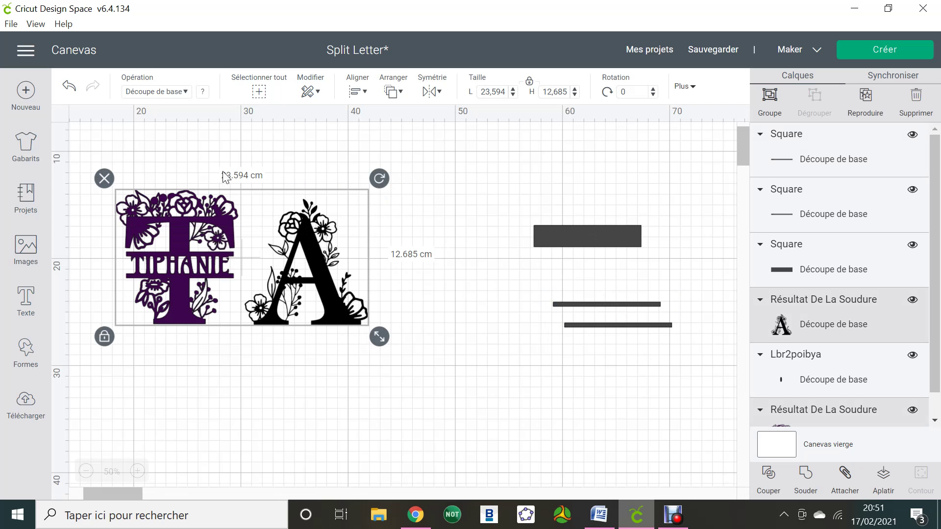
click(365, 92)
click(419, 232)
click(357, 440)
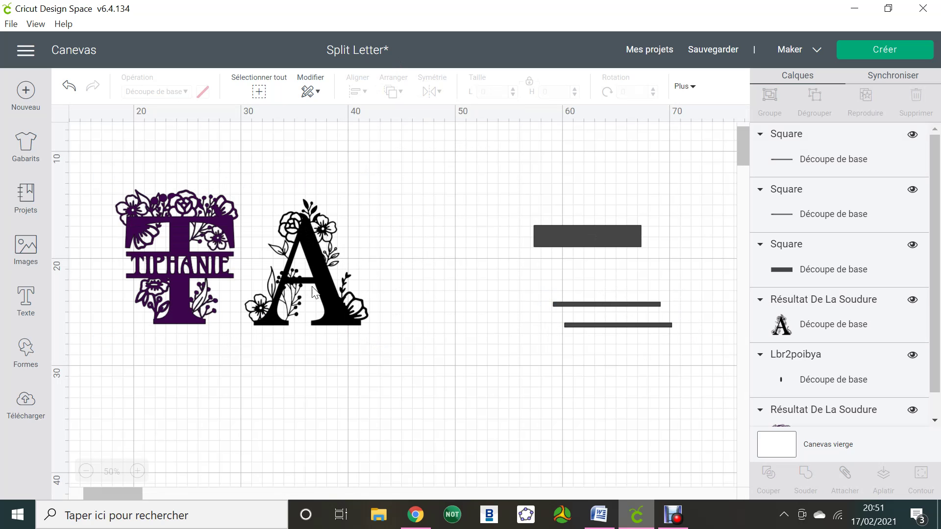
- Place the 2 cm high bar across the middle of the floral A, nudged level with the T's name gap
drag(601, 236, 319, 267)
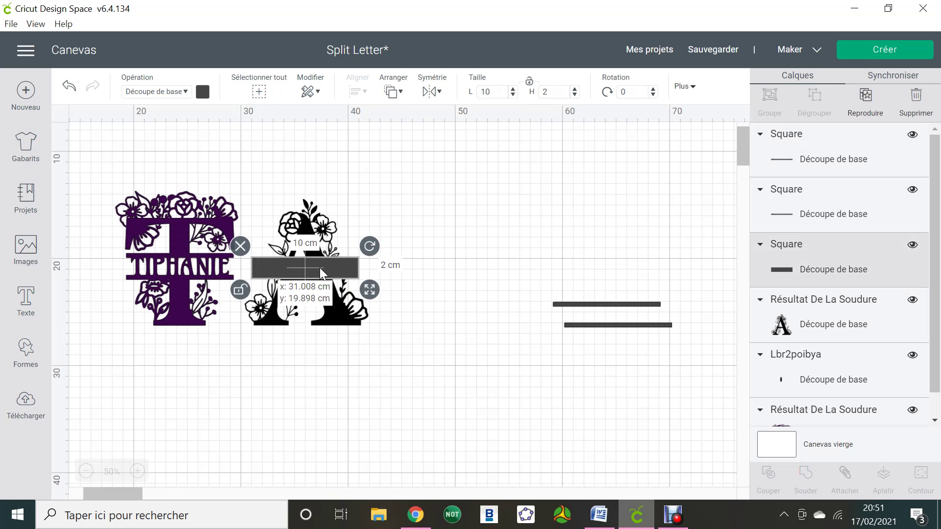
drag(319, 268, 320, 268)
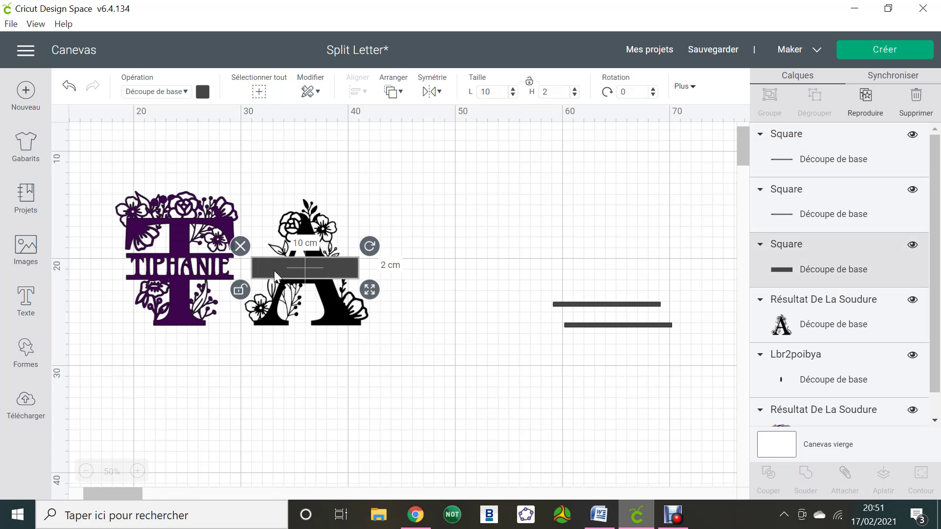
click(314, 376)
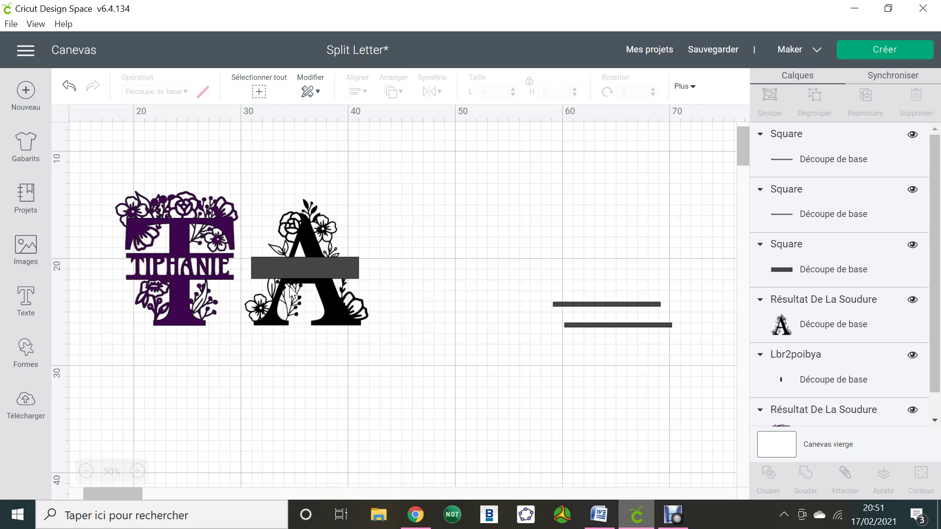
click(270, 268)
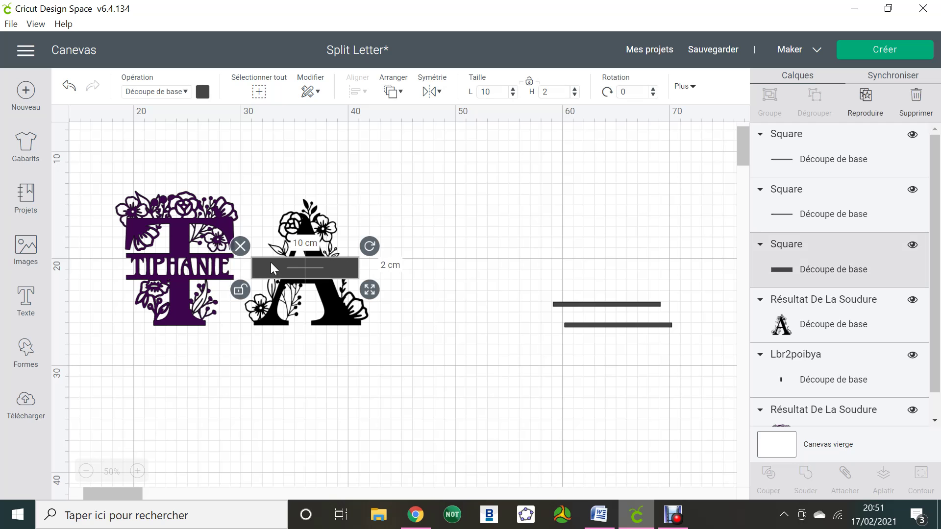
key(Up)
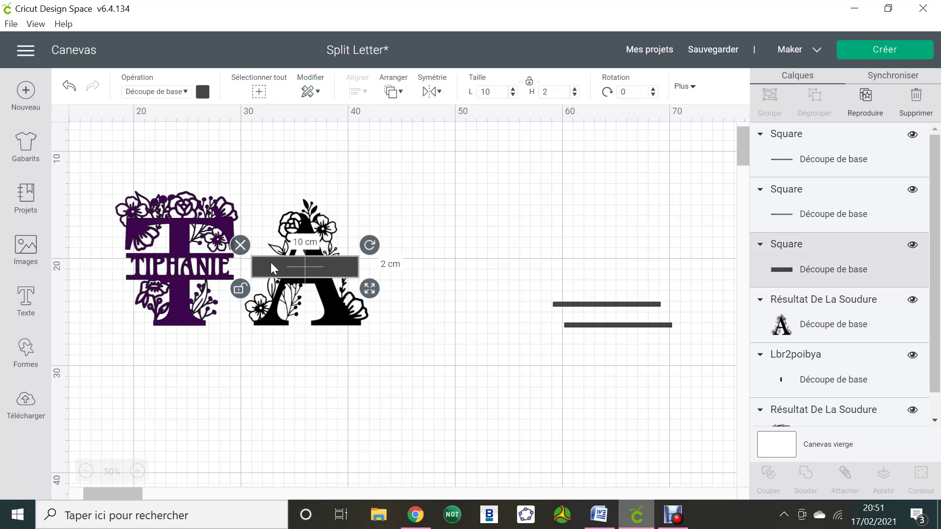
- Slice the floral A with the thick bar laid over it
click(390, 388)
drag(419, 396, 302, 177)
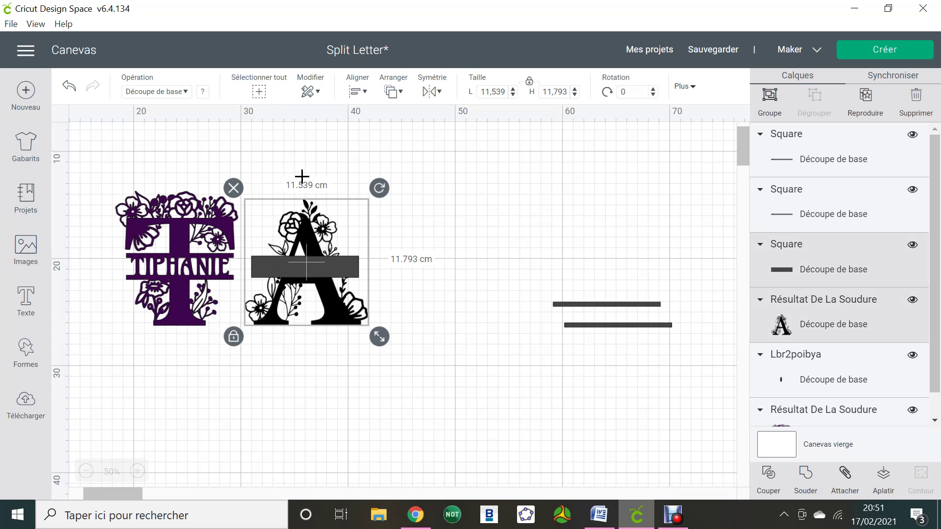
click(768, 487)
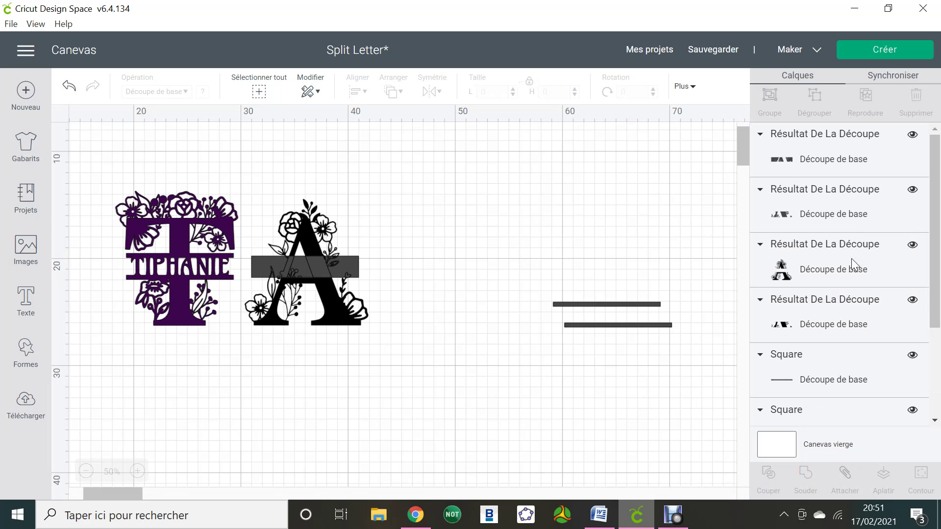
- Move the split A out of the slice results and delete the leftover cut pieces
click(832, 268)
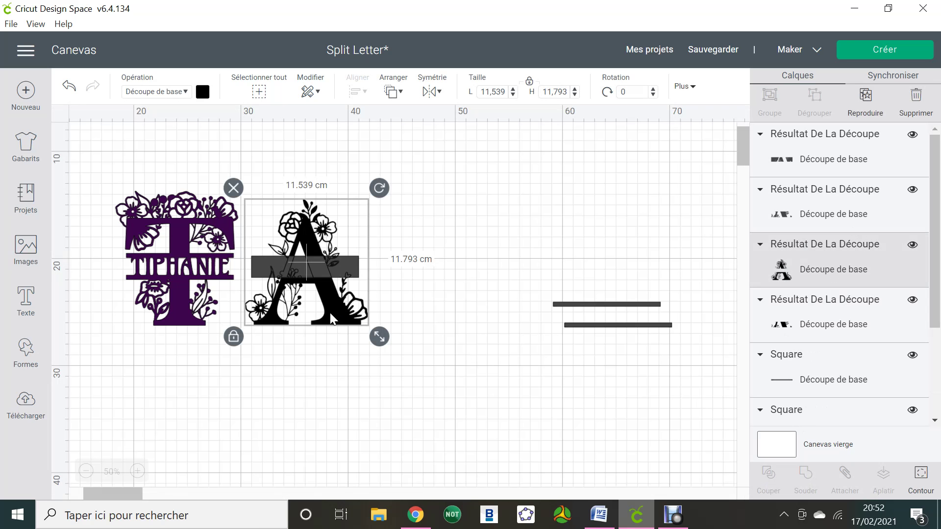
drag(378, 311, 535, 309)
click(300, 204)
drag(264, 182, 361, 352)
key(Delete)
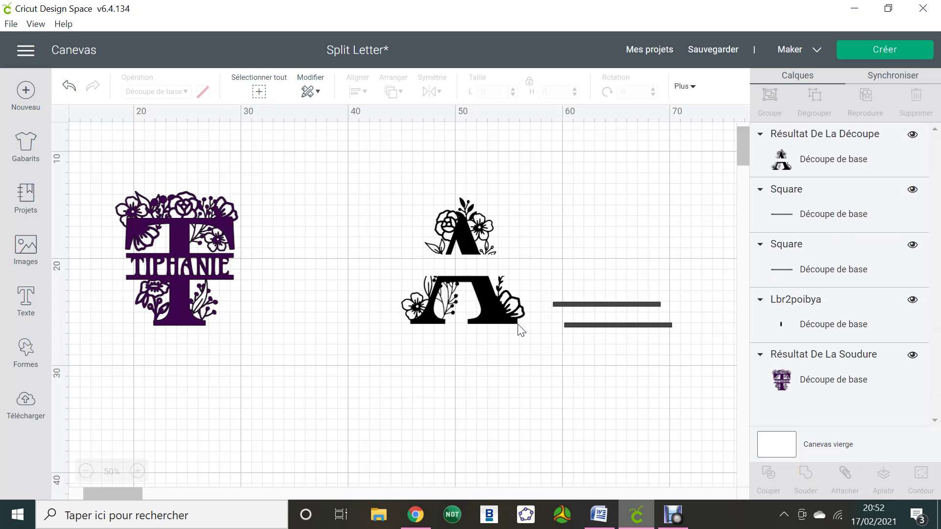
- Move the split A back toward the T and place the two thin bars along its upper and lower cut edges
drag(508, 321, 405, 319)
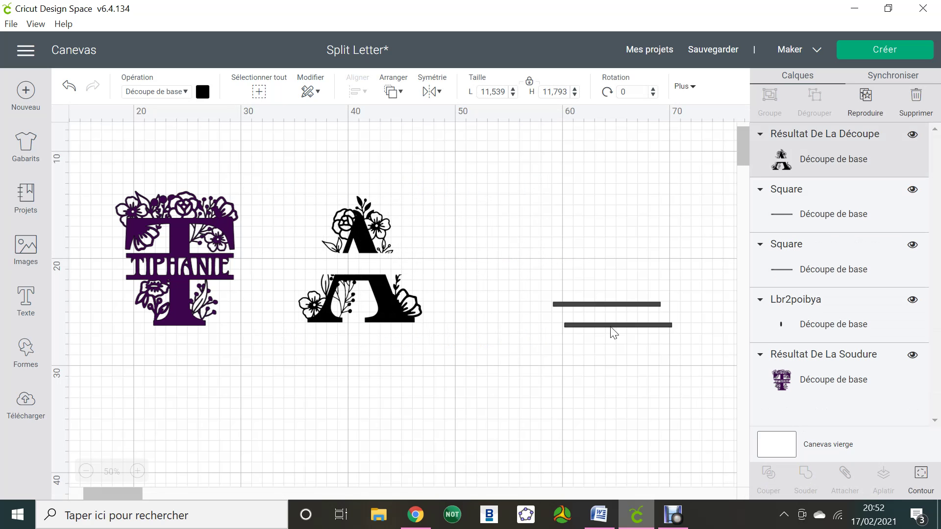
drag(572, 256, 635, 347)
drag(590, 304, 338, 255)
- Center the split A and the two thin bars horizontally on each other
drag(428, 402, 346, 193)
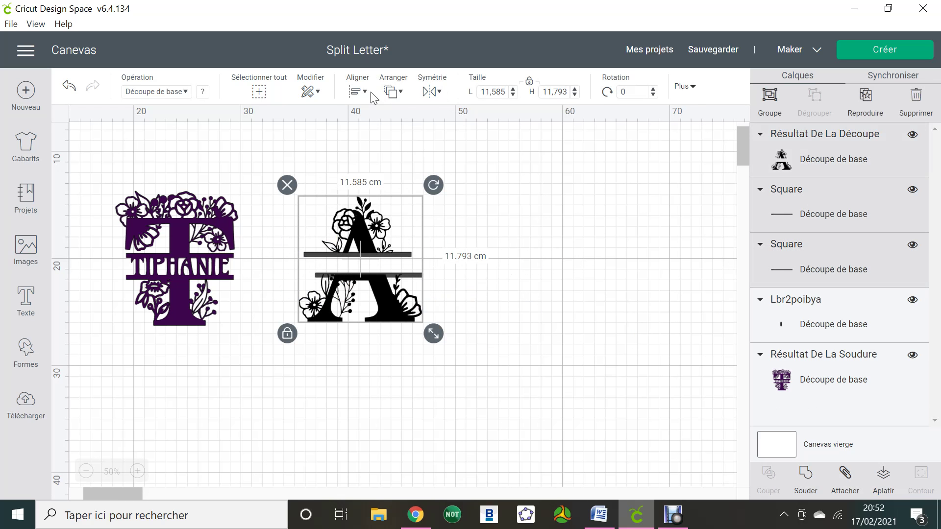
click(370, 99)
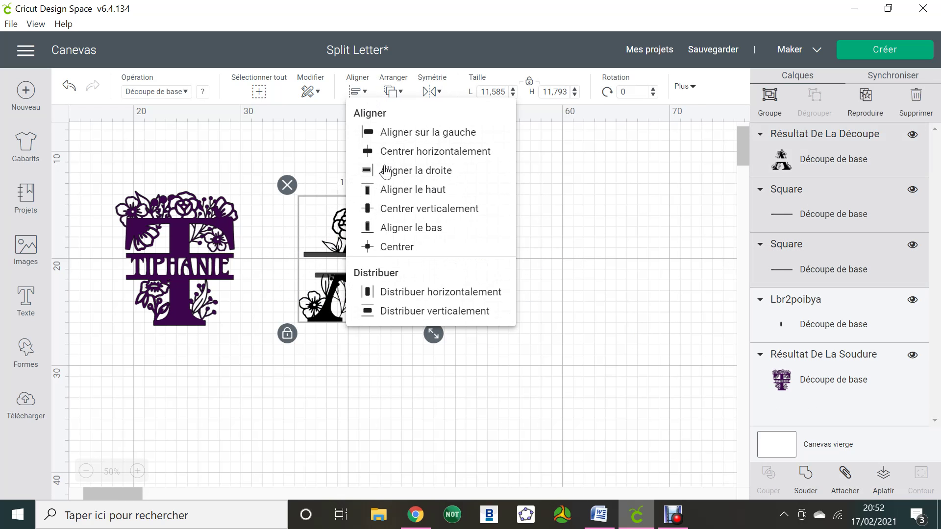
click(414, 153)
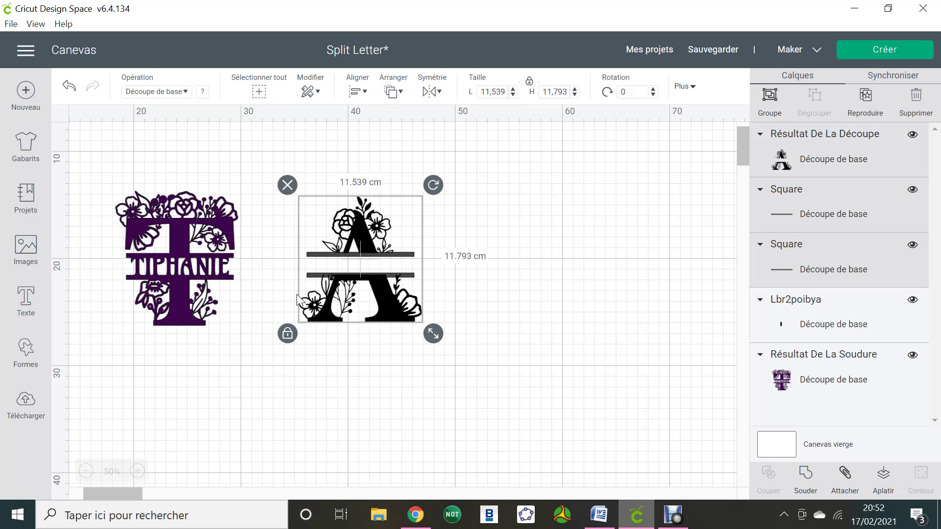
click(436, 387)
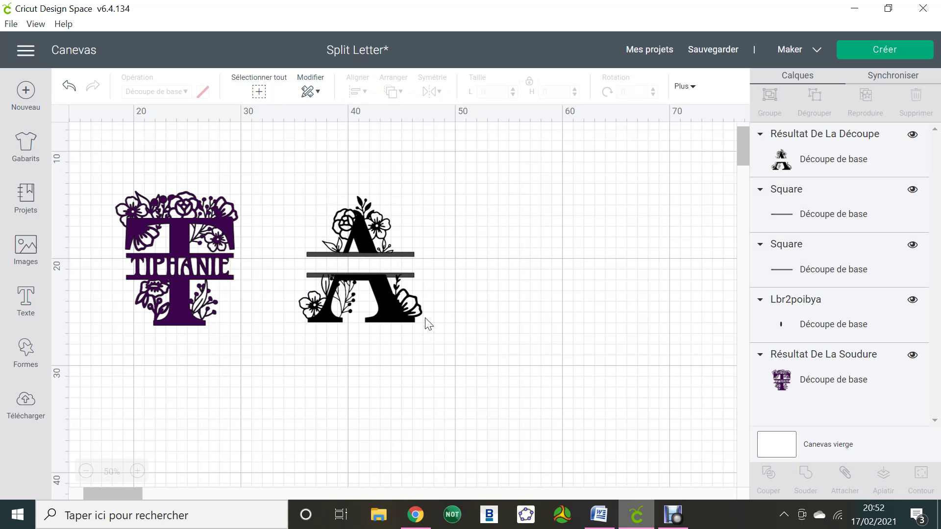
- Shift the split A and both bars together slightly to the left
drag(422, 367, 286, 144)
drag(390, 323, 385, 321)
click(507, 377)
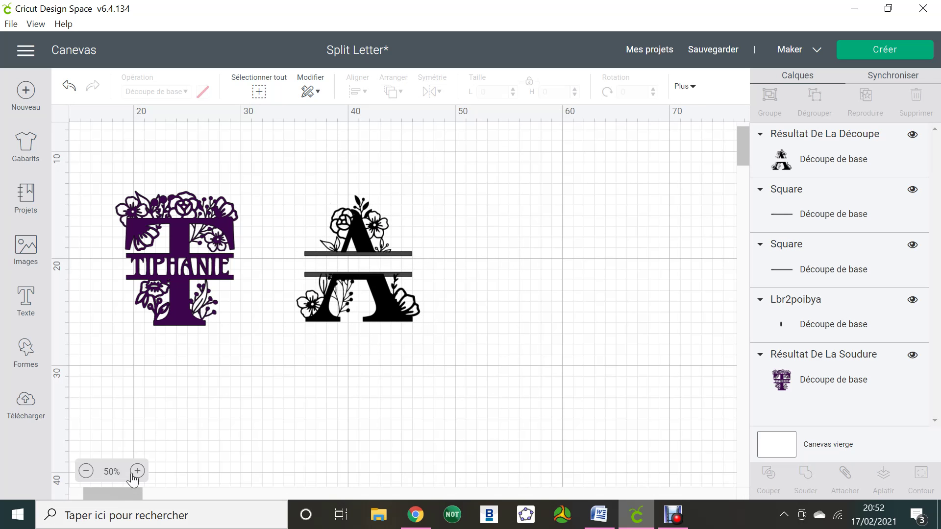
- Try nudging the split A lower against the two bars, and undo the move
click(137, 471)
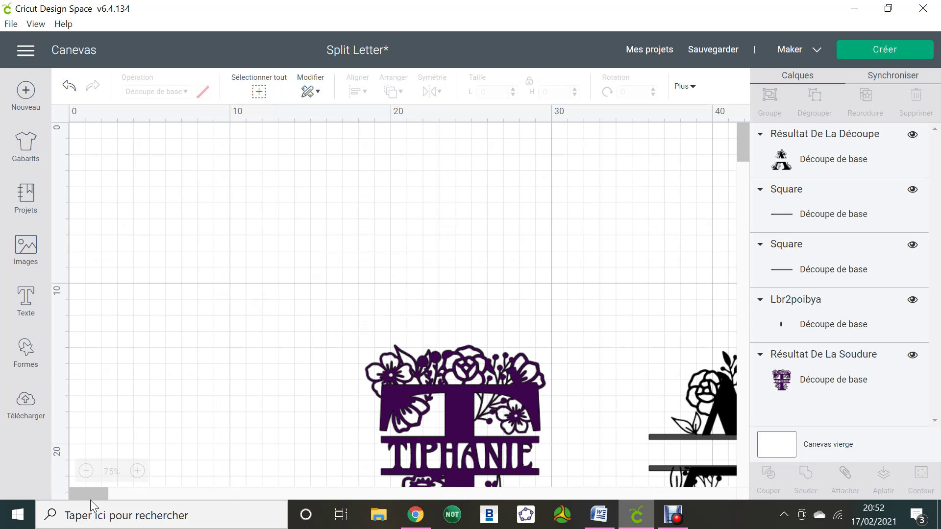
click(839, 157)
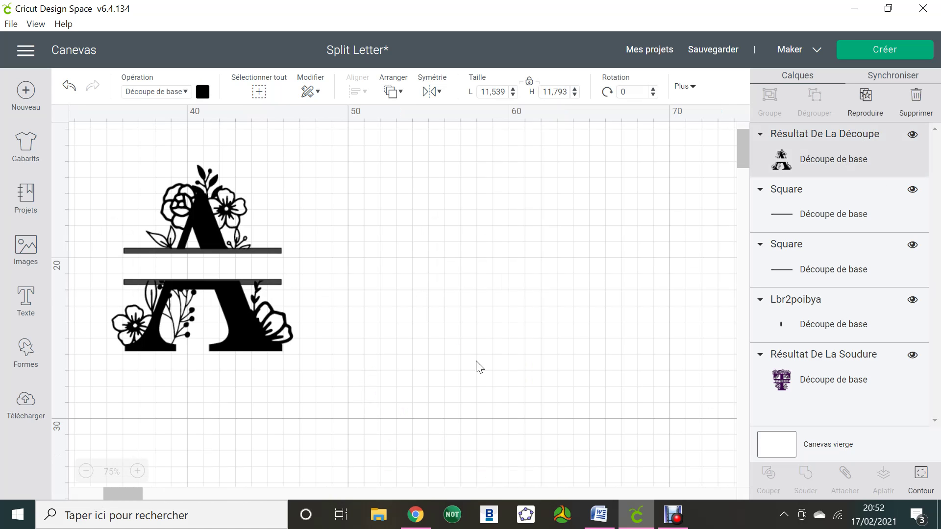
click(273, 259)
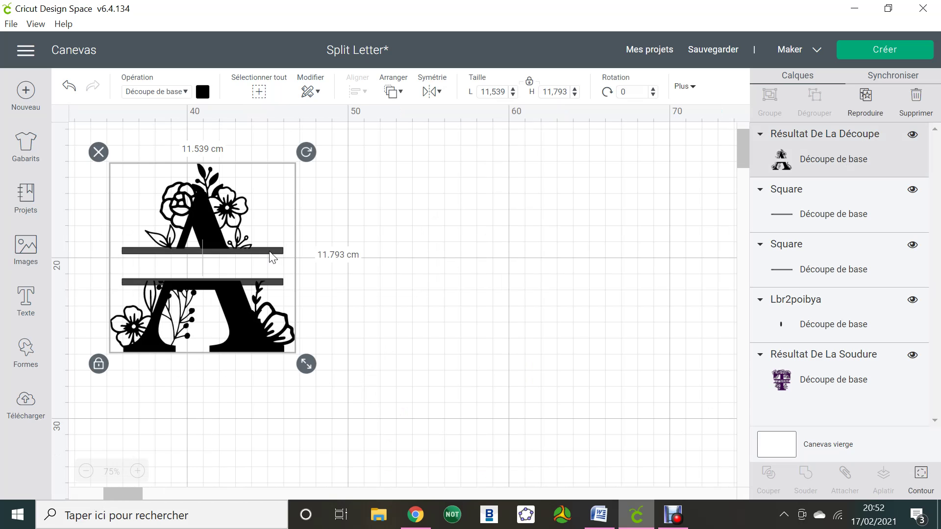
click(365, 302)
click(256, 245)
key(Down)
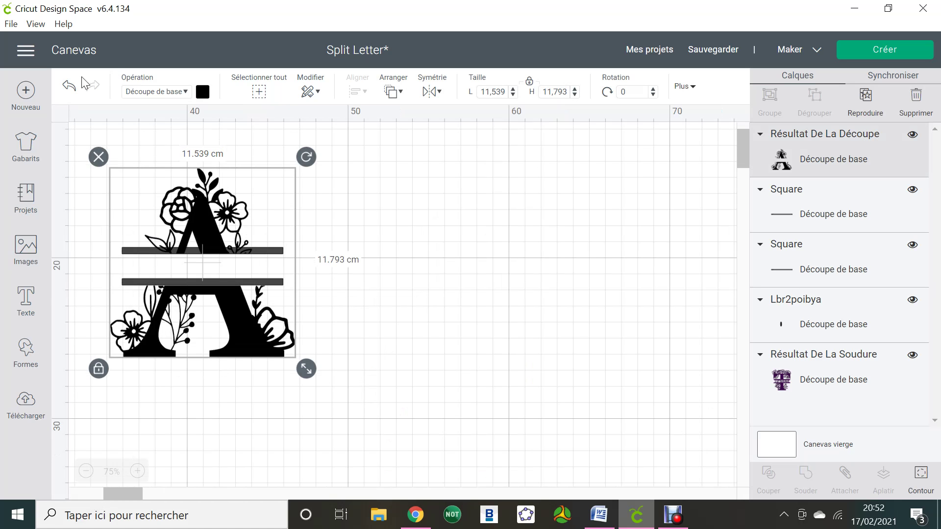
click(68, 87)
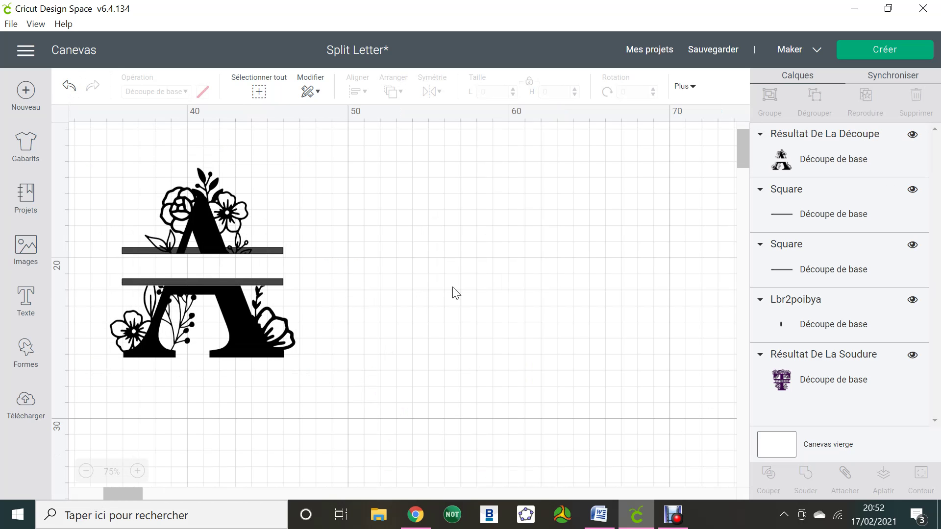
key(ctrl+z)
- Send the split A to the back, behind the two bars
click(264, 350)
right_click(264, 352)
click(294, 333)
- Nudge the upper bar down and up to adjust its overlap with the A's upper half
click(279, 251)
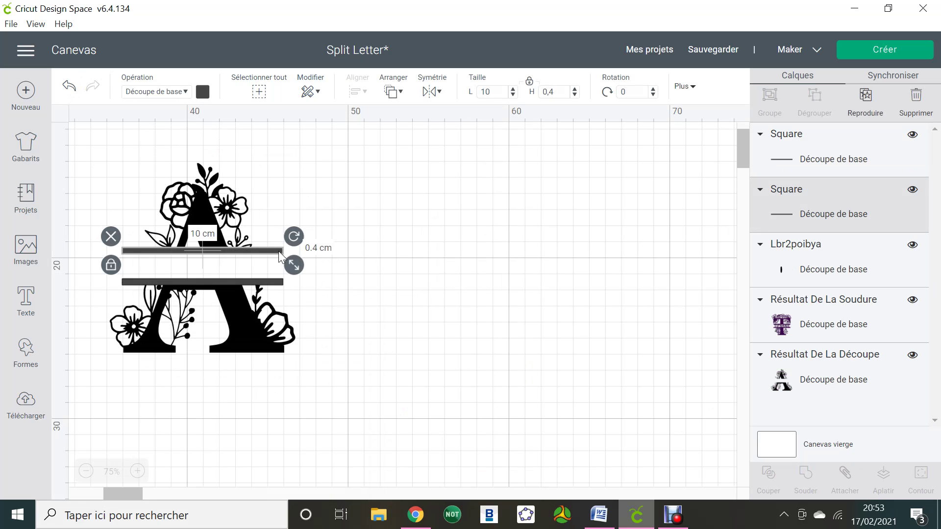
key(Down)
key(Down)
key(Down)
key(Up)
key(Up)
key(Up)
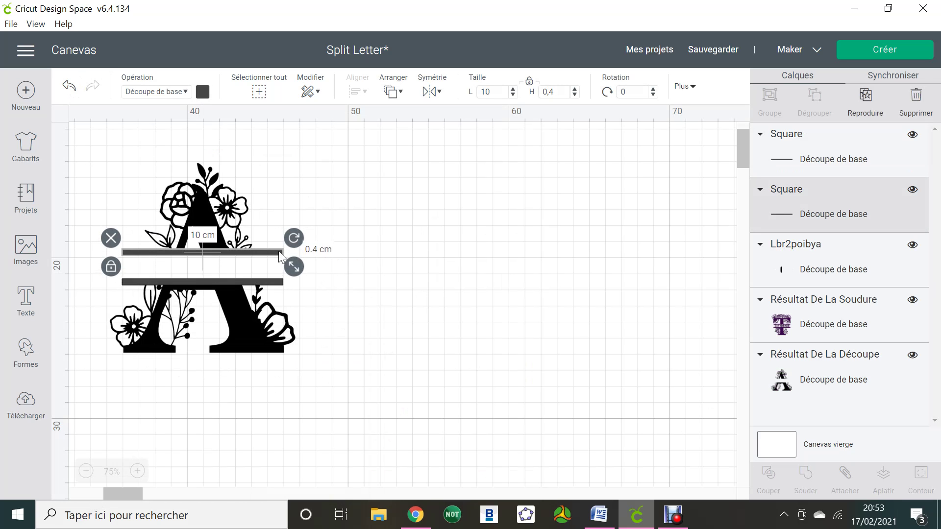
- Nudge the lower bar upward, away from the A's lower half
click(278, 282)
key(Up)
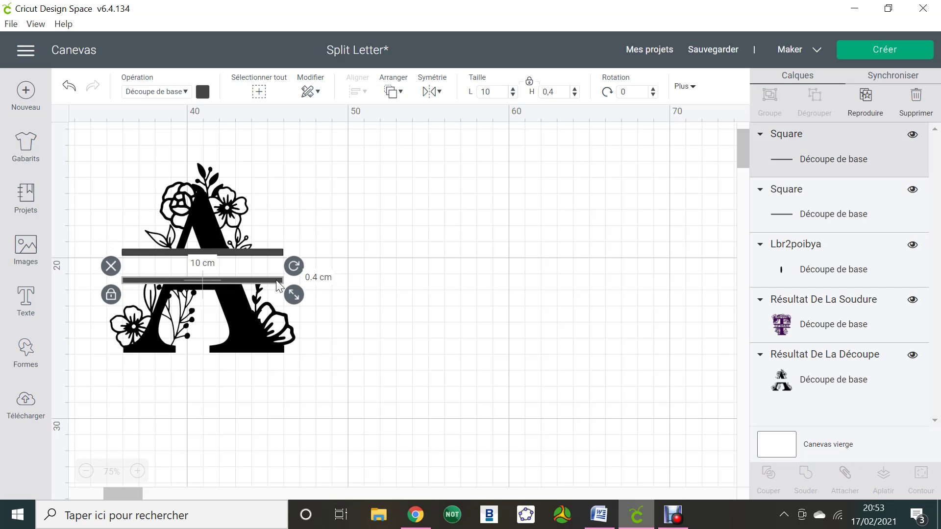
key(Up)
key(Up)
key(Up)
key(Up)
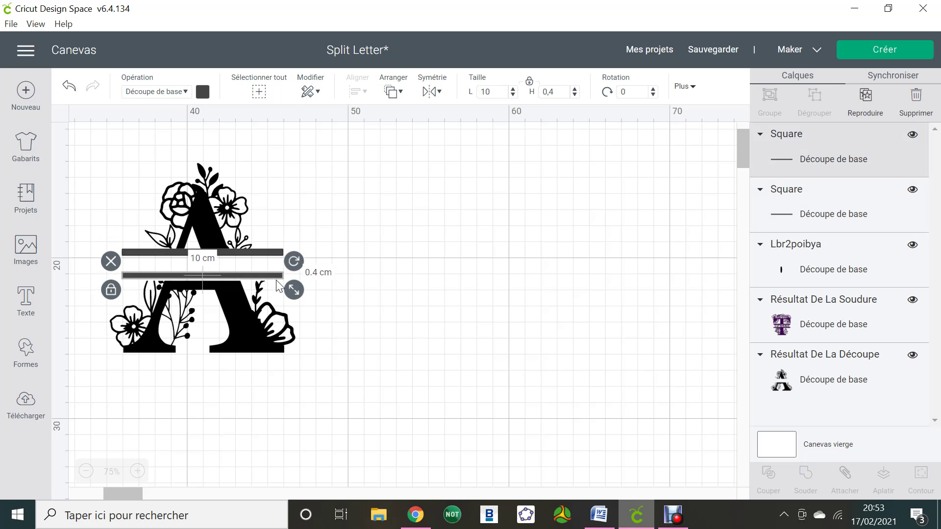
click(422, 362)
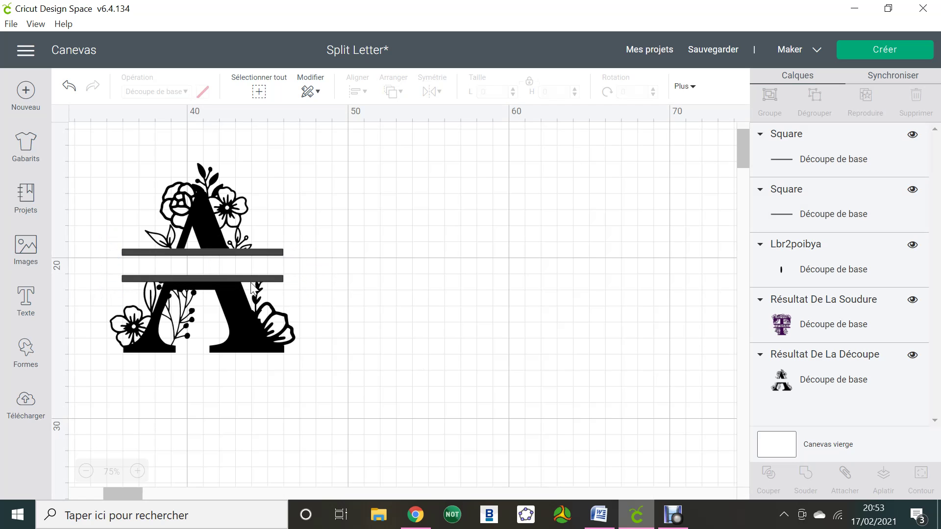
- Nudge the lower bar down and the upper bar up so both overlap the A's cut edges
click(265, 280)
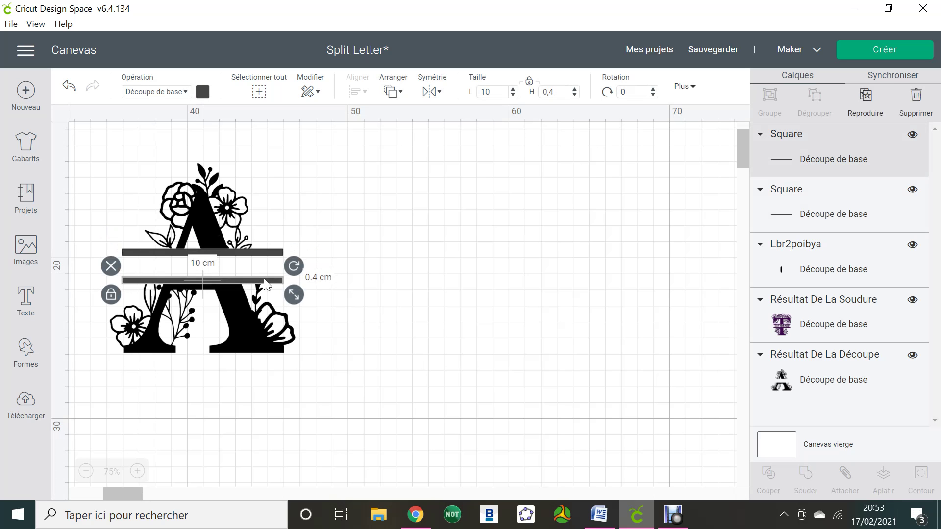
click(269, 253)
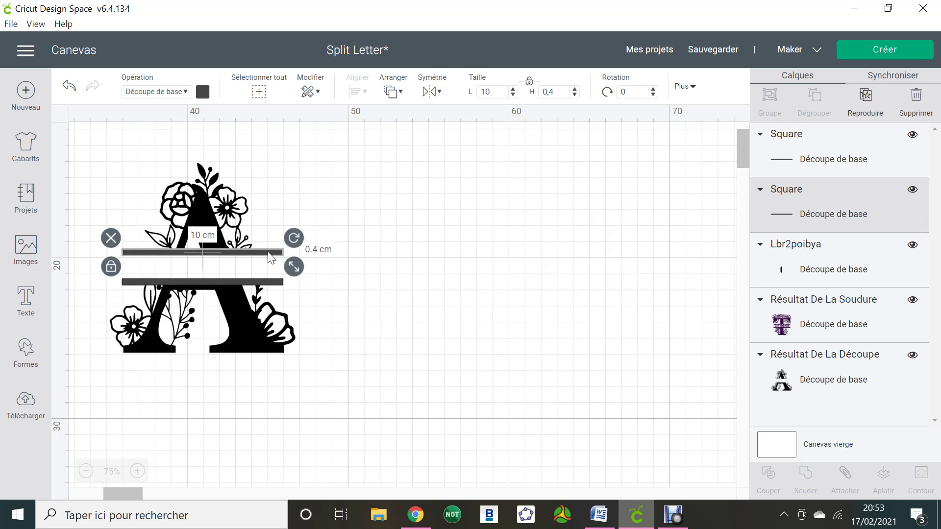
click(448, 343)
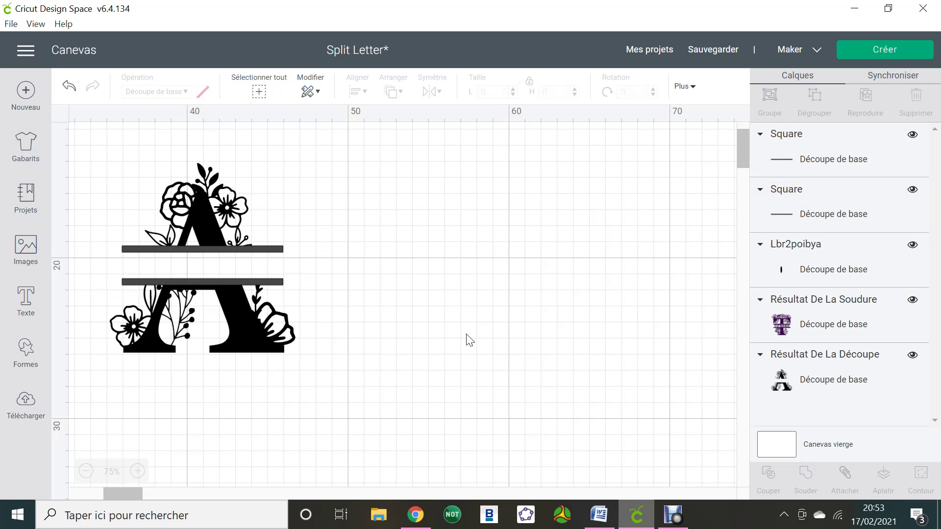
- Weld the split A and the two thin bars into one shape
drag(95, 155, 343, 408)
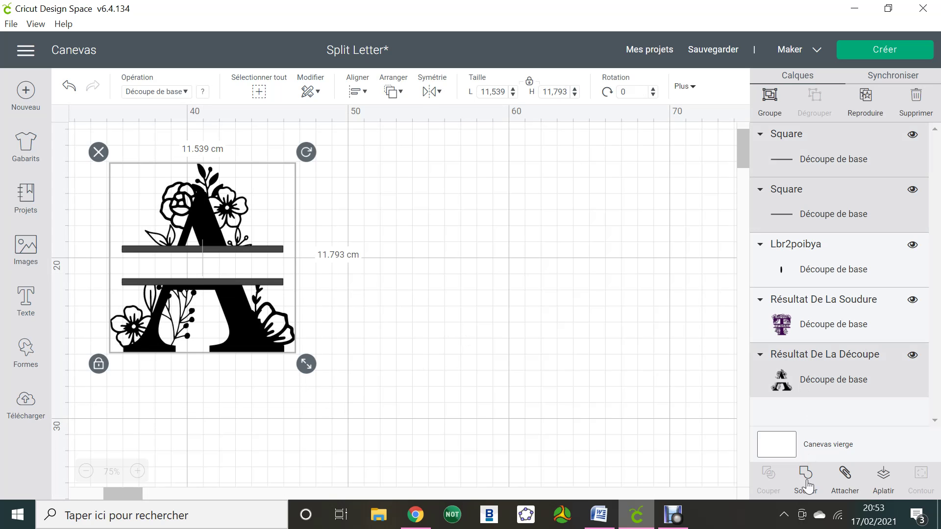
click(615, 409)
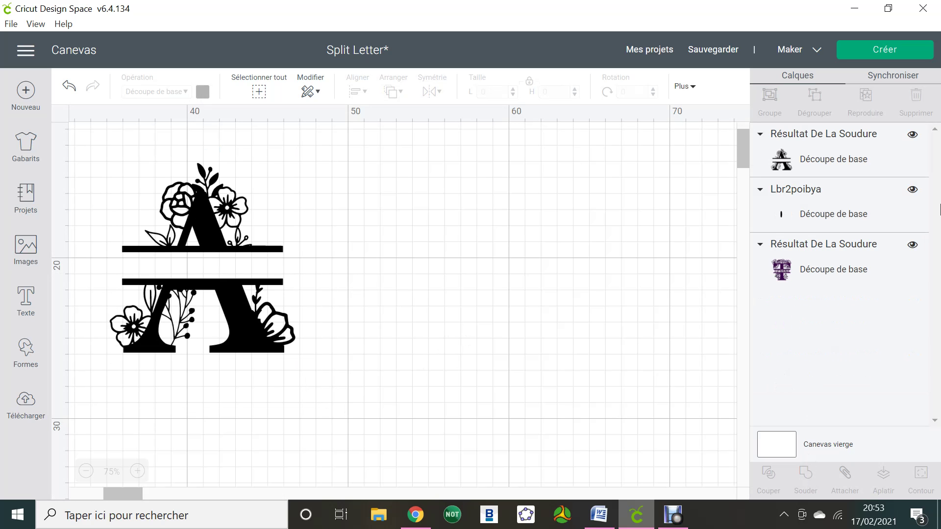
- Delete the tiny leftover Lbr2poibya layer and check the two remaining welded letters
click(817, 207)
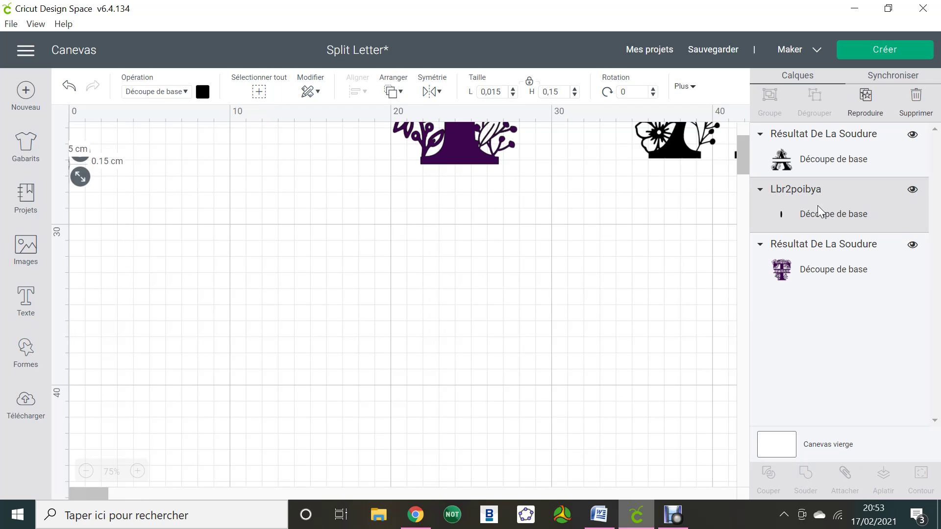
key(Delete)
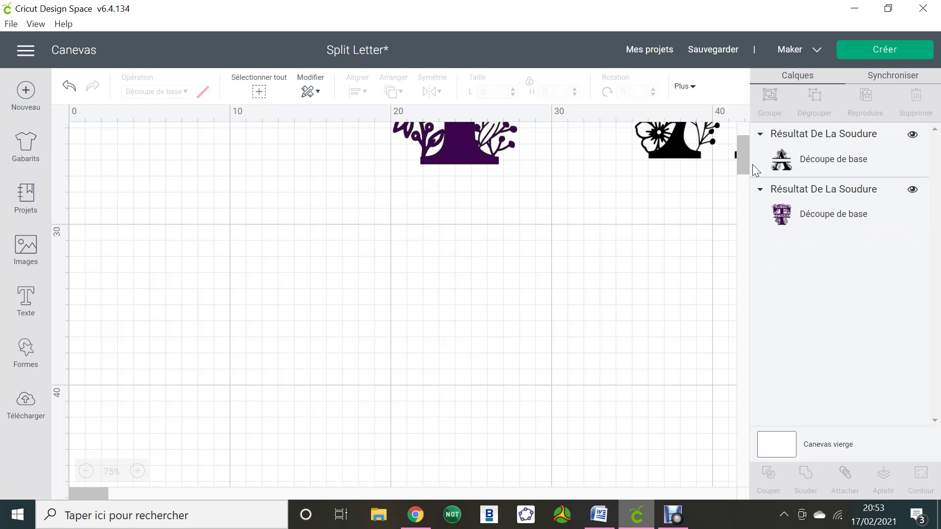
click(815, 222)
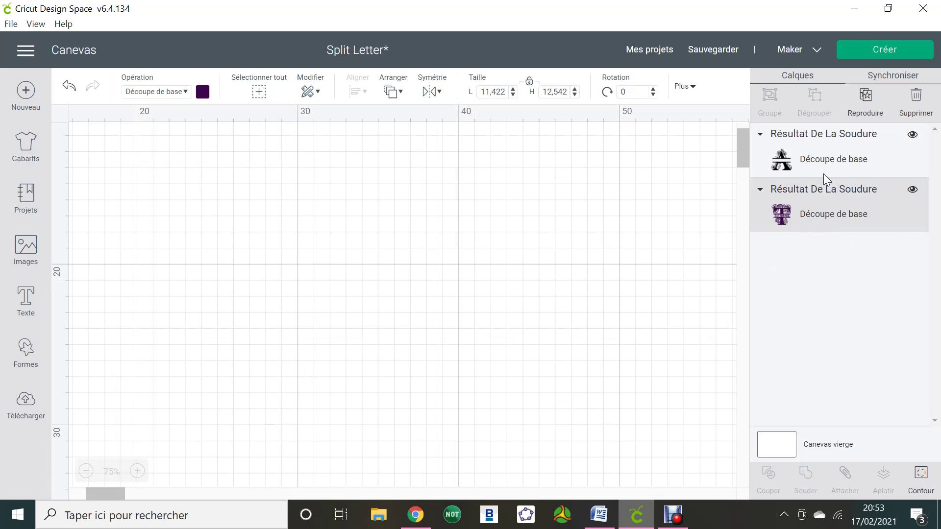
click(825, 160)
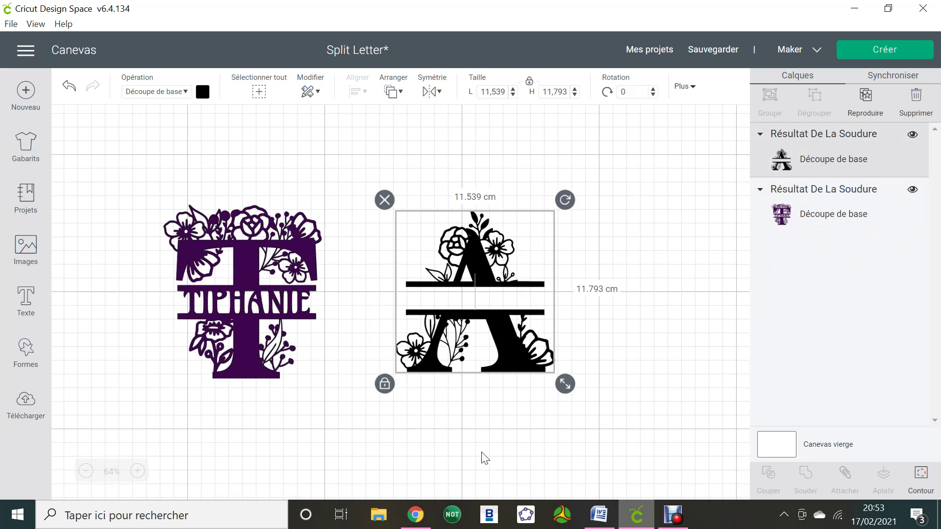
click(665, 381)
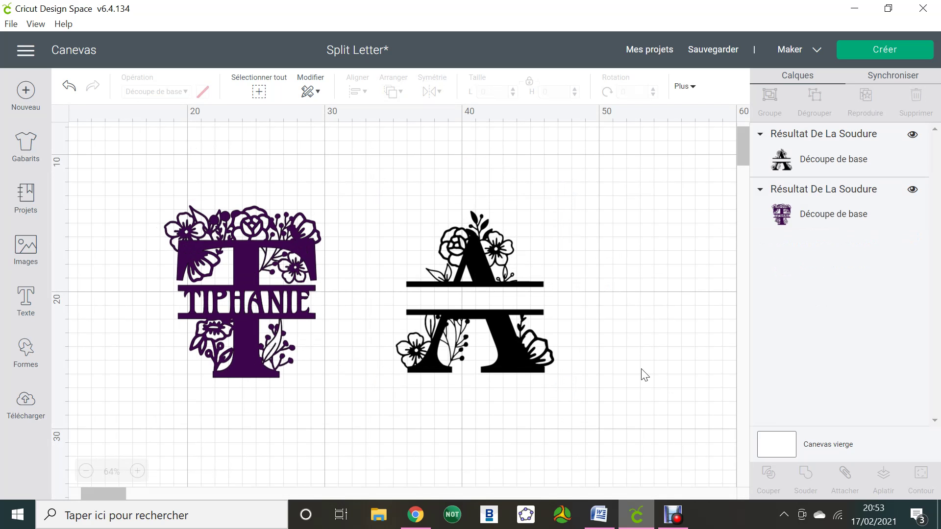
- Start a new text object and set its font to Amarante
click(25, 306)
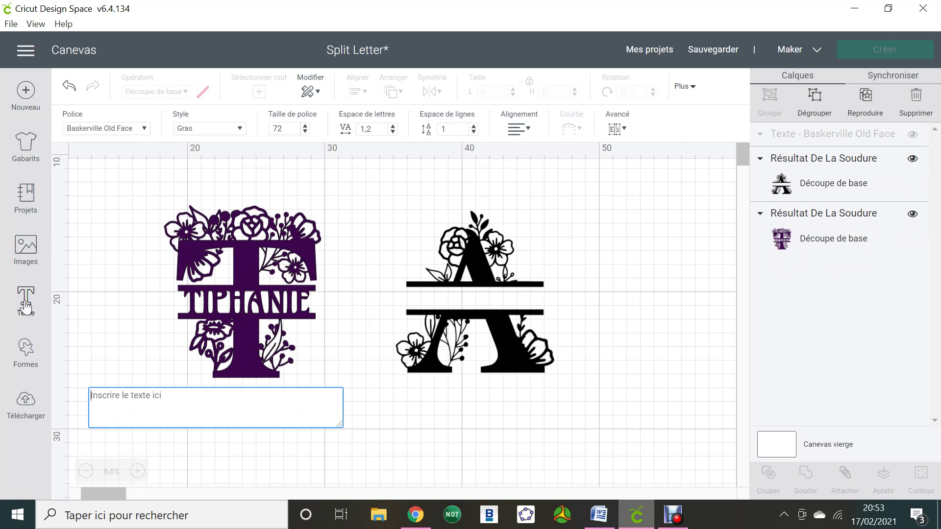
click(139, 131)
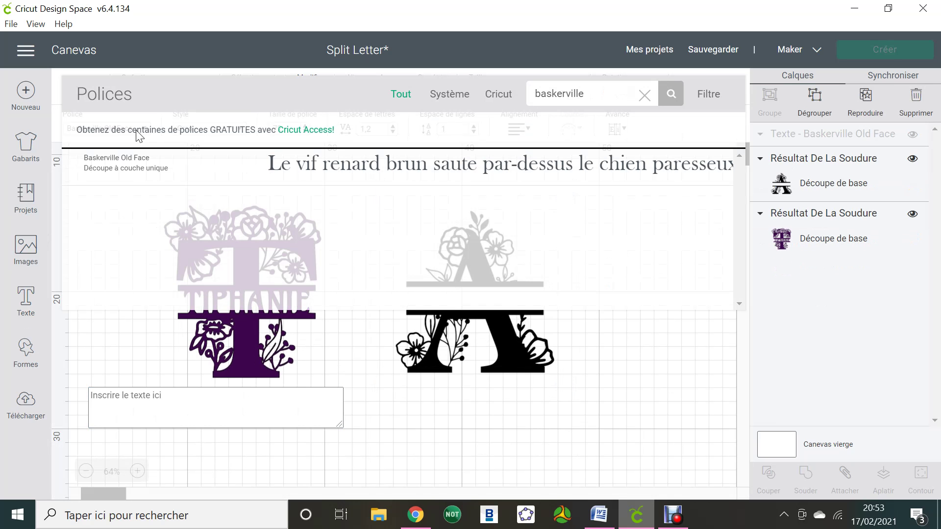
key(ctrl+a)
text(amarante)
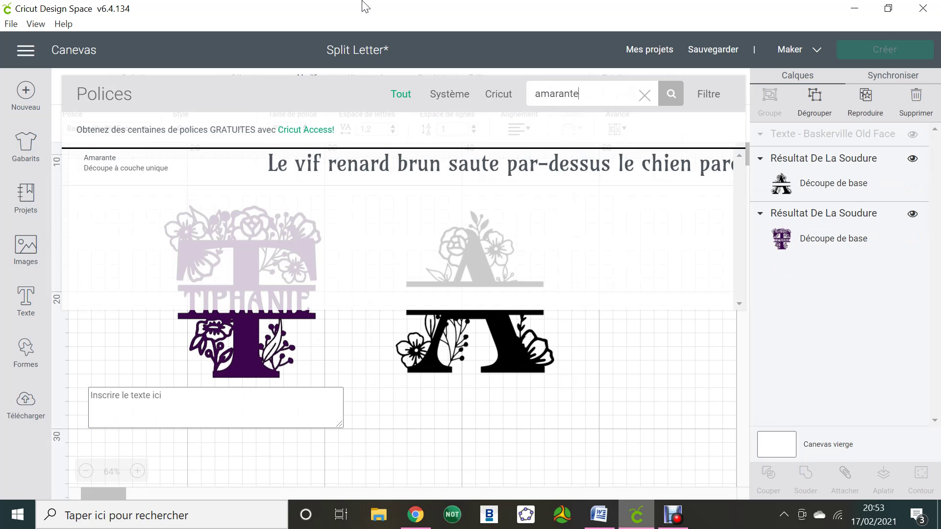
click(140, 181)
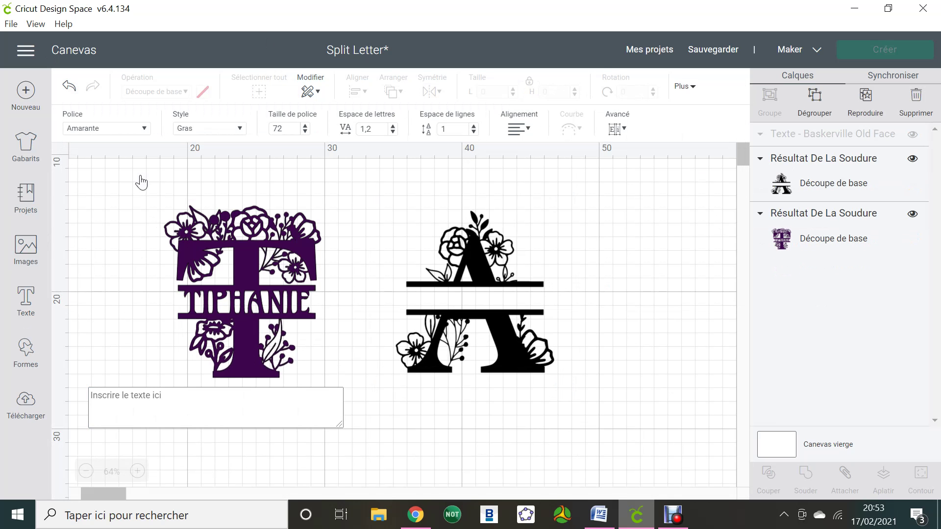
click(142, 396)
text(AZZARA)
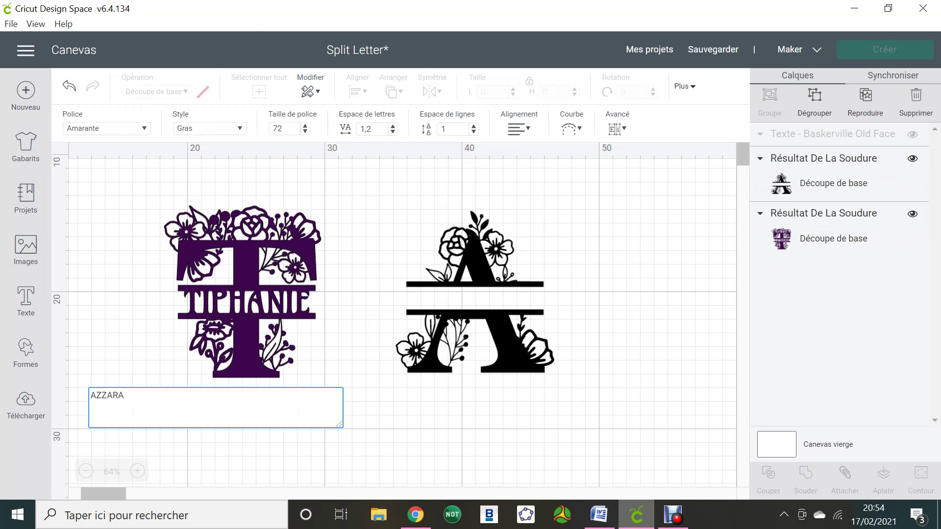
key(Escape)
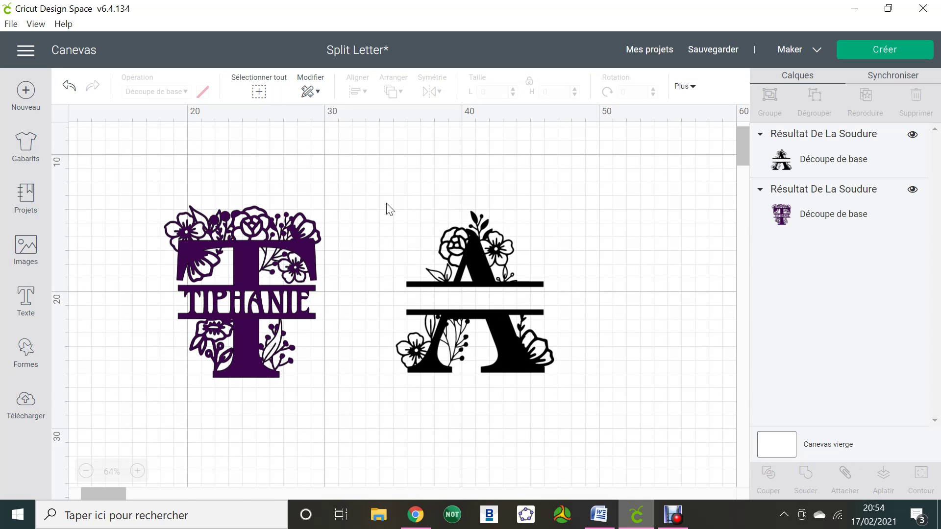
click(25, 298)
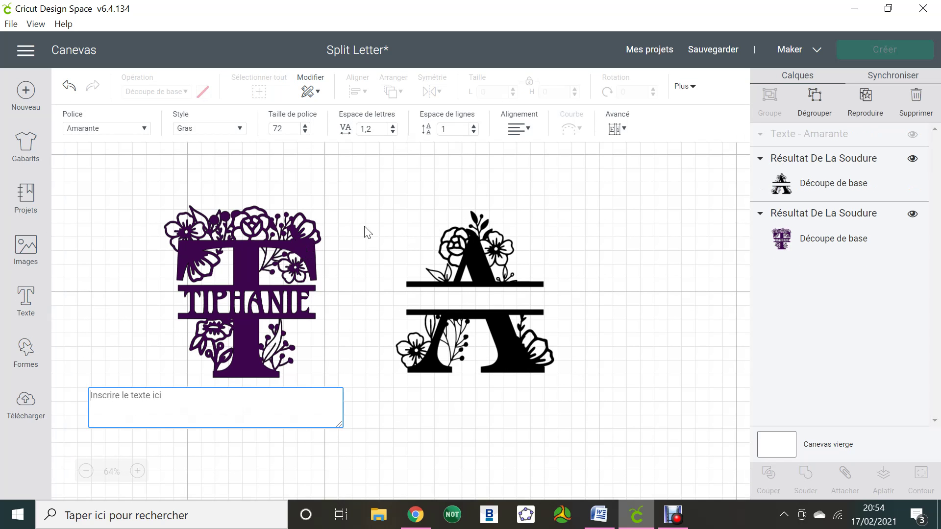
text(AZZARA)
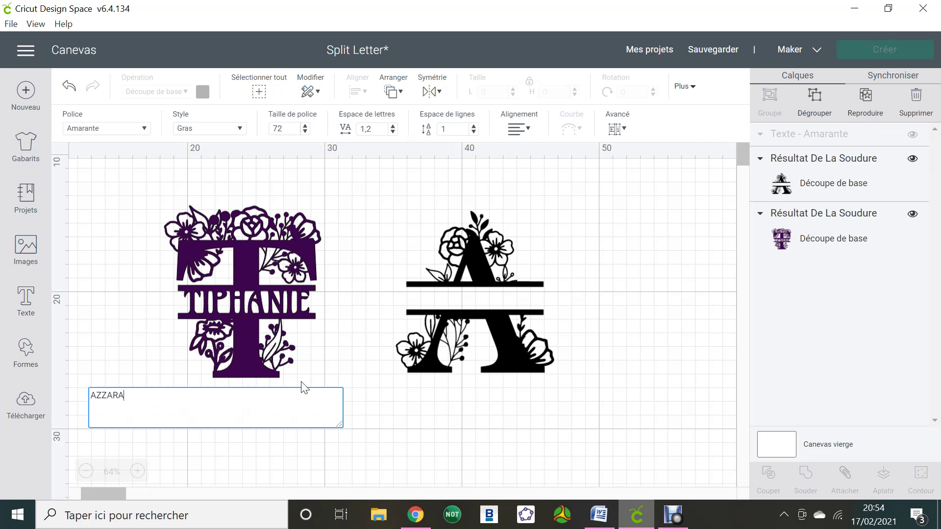
click(378, 395)
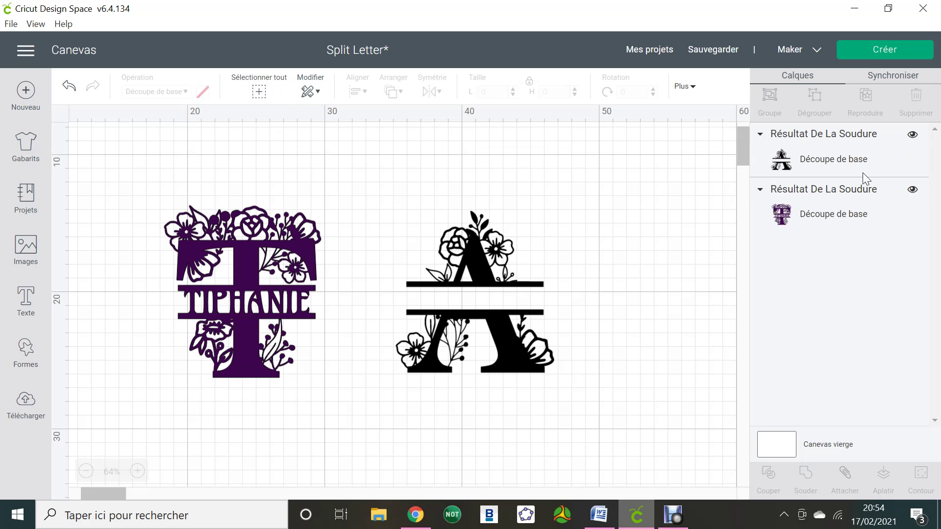
- Add the name in capital letters as a text object and place it beside the upper half of the A
click(4, 301)
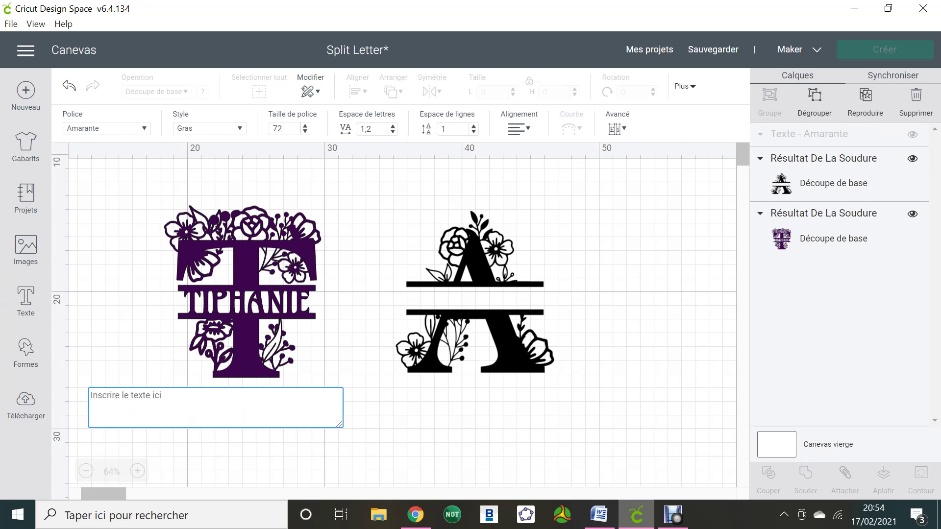
right_click(117, 395)
text(AZZAR)
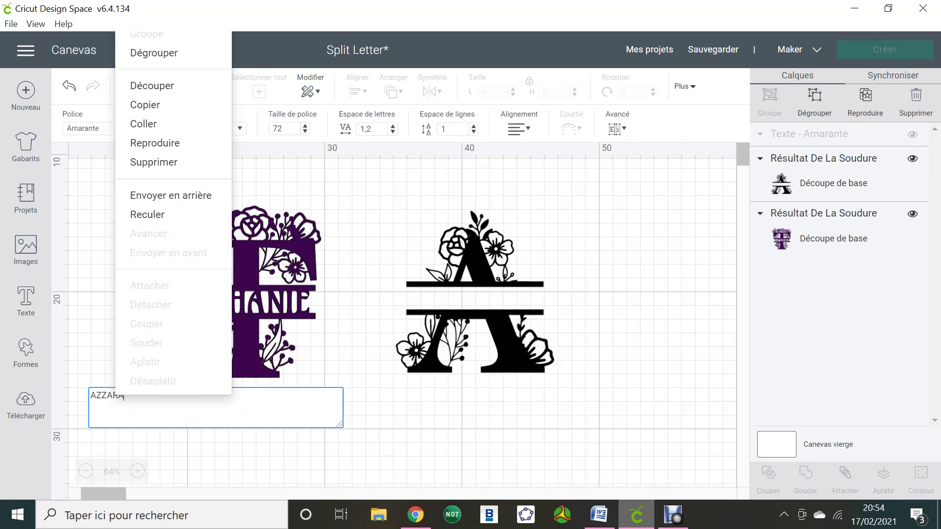
text(A)
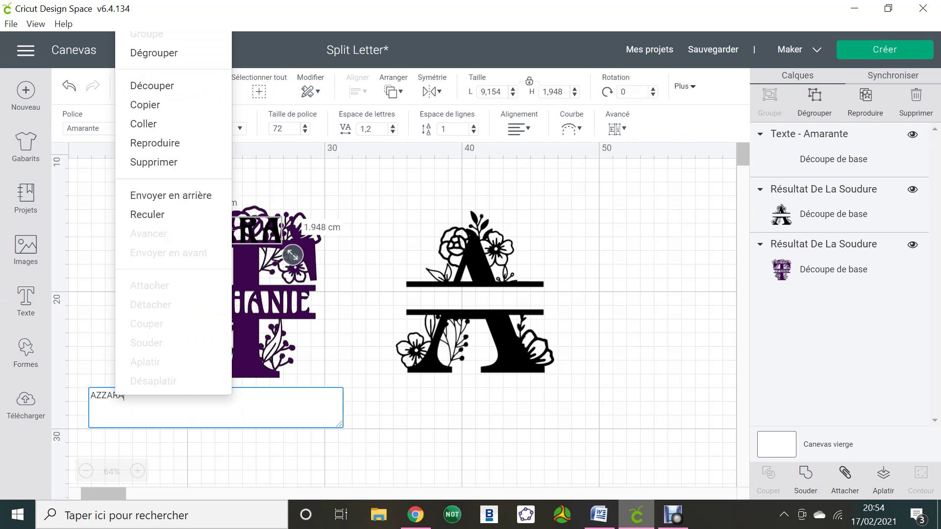
drag(265, 237, 638, 252)
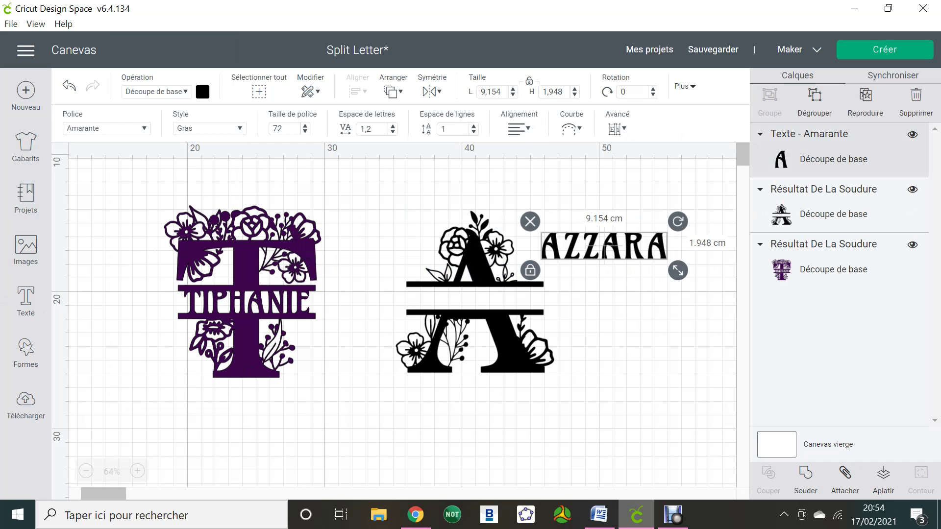
- Set the name's height to 1.7 cm and colour it light pink
click(552, 91)
text(1,7)
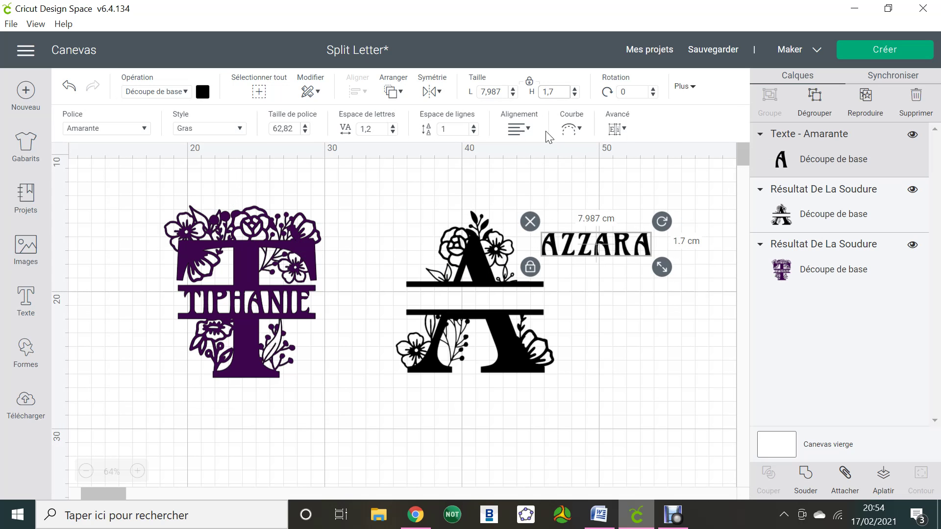
click(683, 357)
click(627, 251)
click(202, 92)
click(218, 184)
click(623, 304)
- Move the name into the gap between the A's two bars
drag(617, 244, 496, 299)
click(610, 342)
click(525, 303)
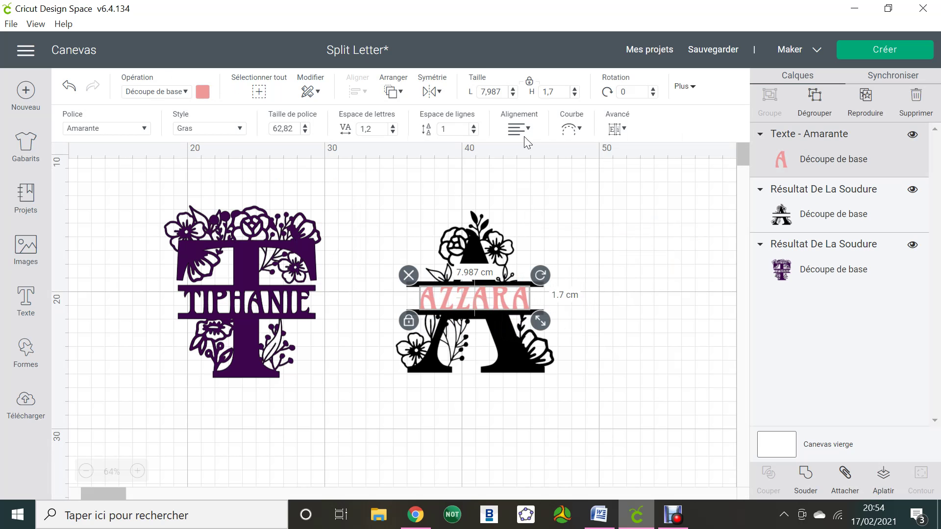
- Set the name's height to 1.8 cm
click(549, 91)
text(1,8)
key(Return)
click(554, 347)
click(609, 353)
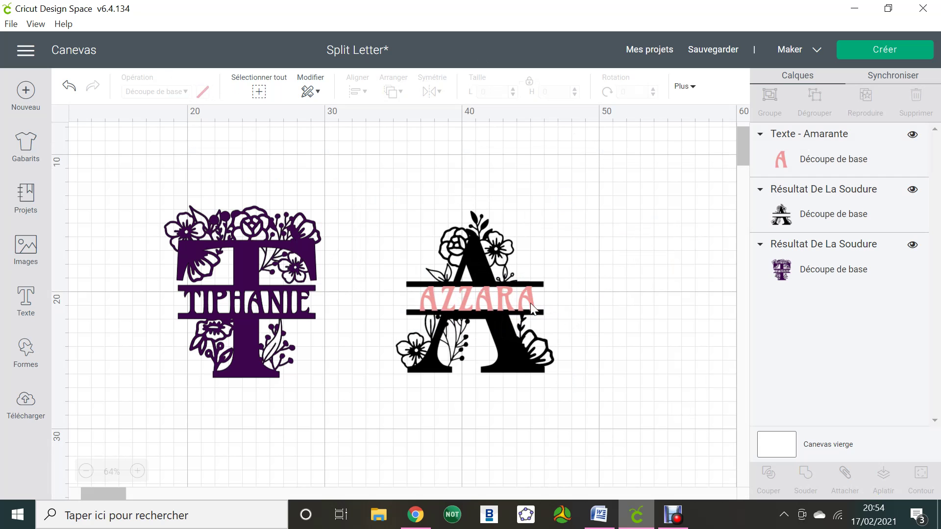
- Center the name horizontally on the split A
click(529, 306)
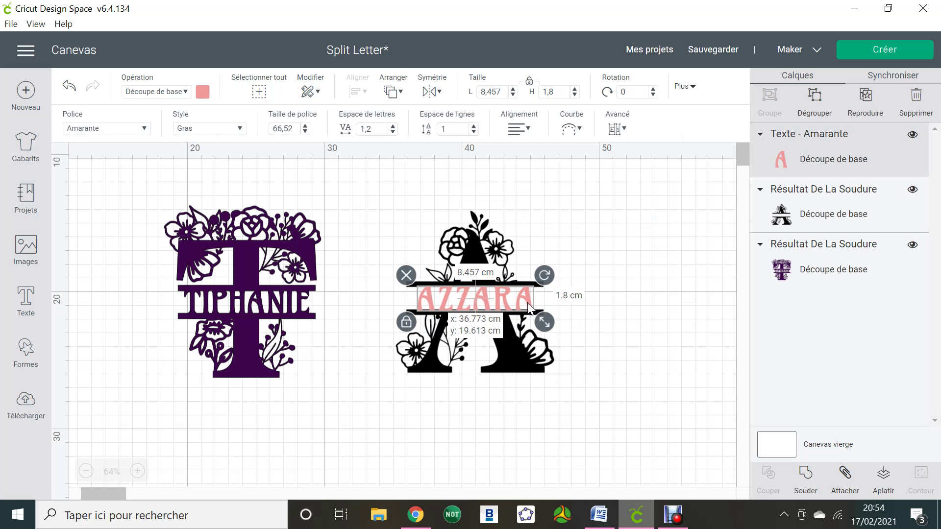
drag(593, 470, 465, 253)
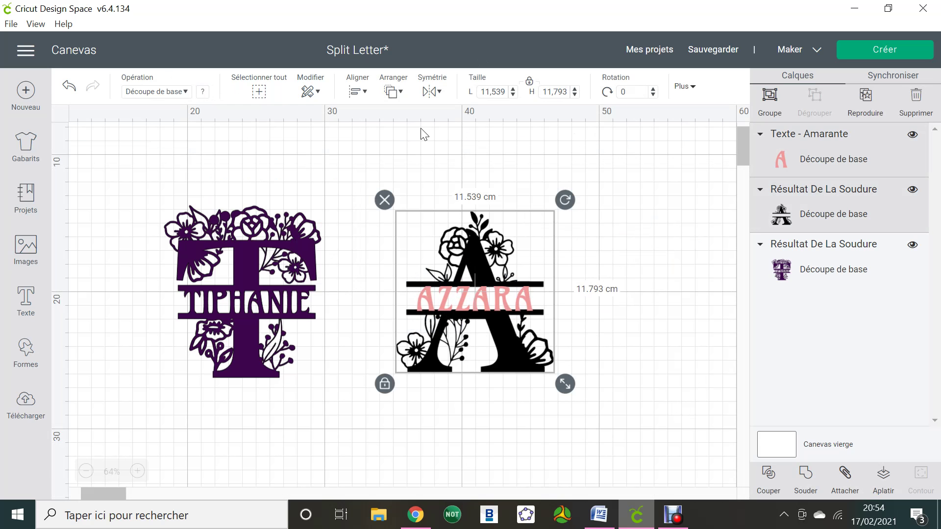
click(364, 92)
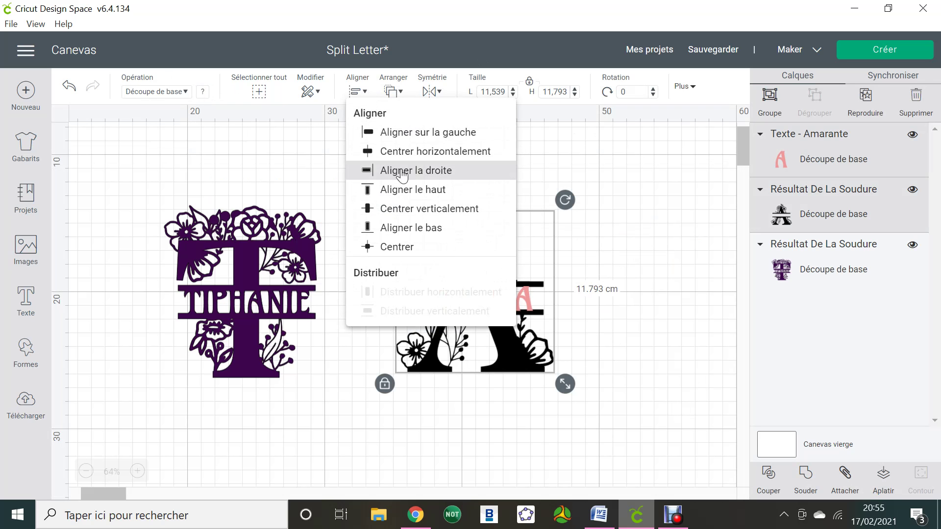
click(420, 149)
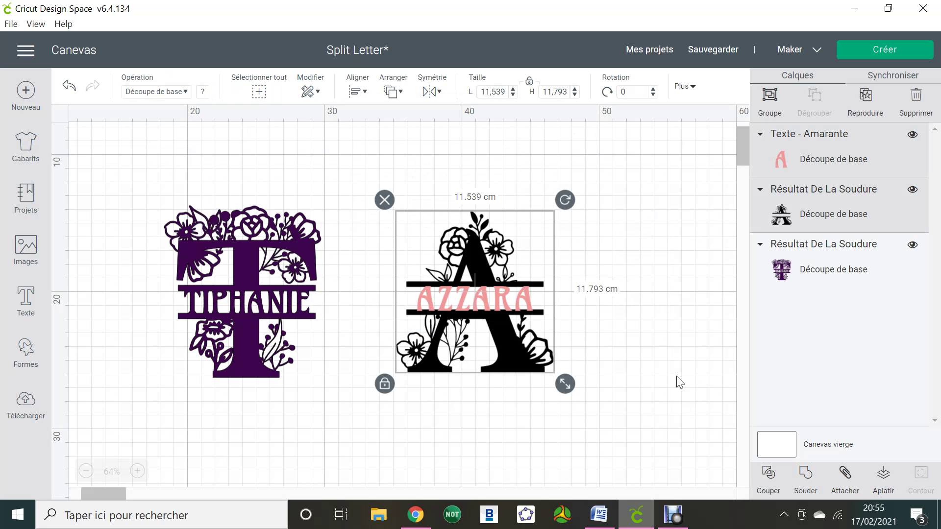
click(489, 431)
- Nudge the name slightly up and back down to check its overlap with both bars
click(522, 304)
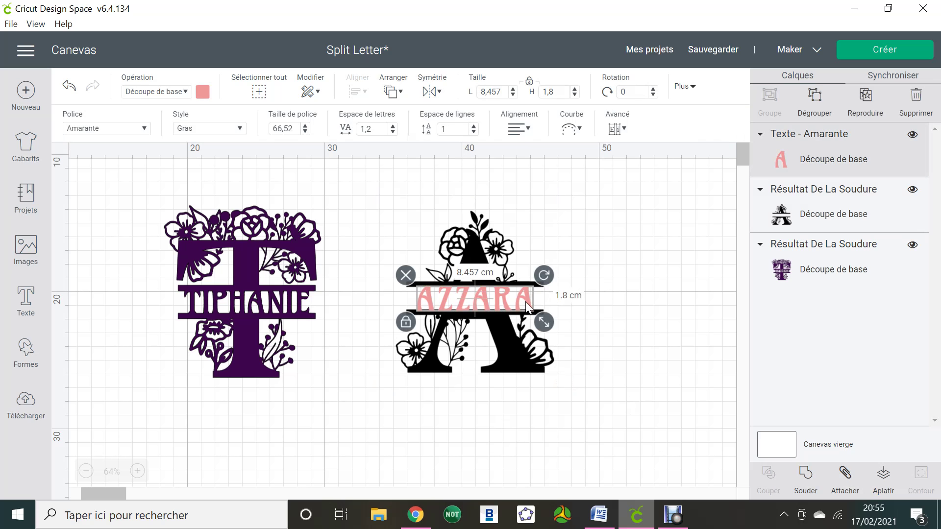
key(Up)
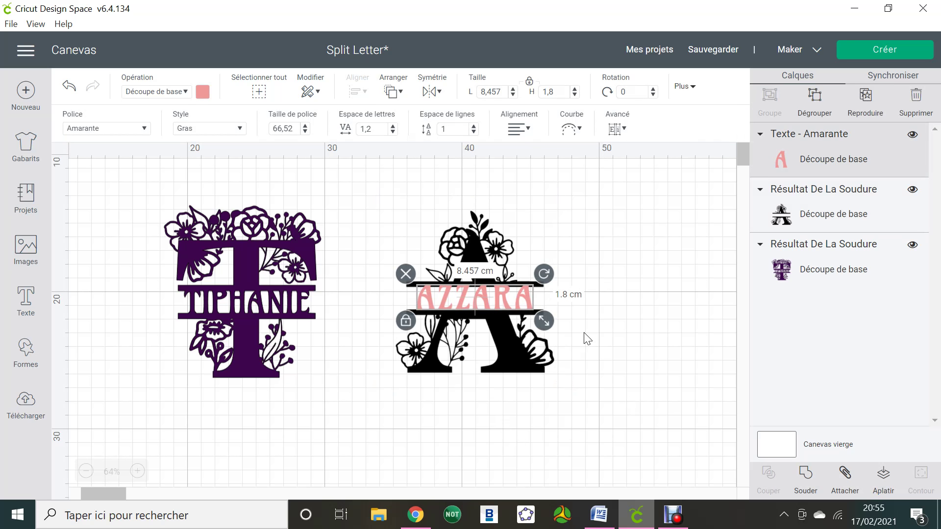
click(587, 338)
click(529, 300)
key(Down)
click(649, 337)
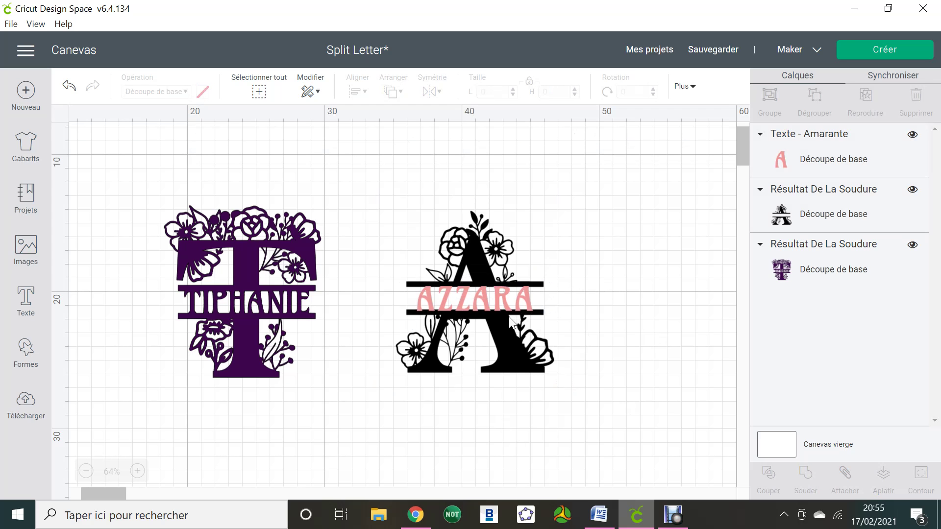
- Weld the name and the split A into one shape
drag(360, 198, 571, 380)
click(806, 481)
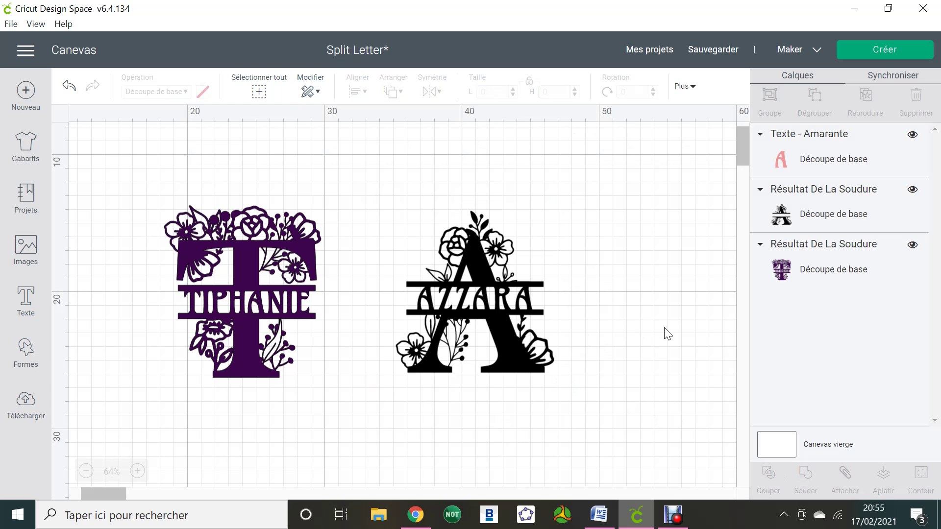
click(504, 338)
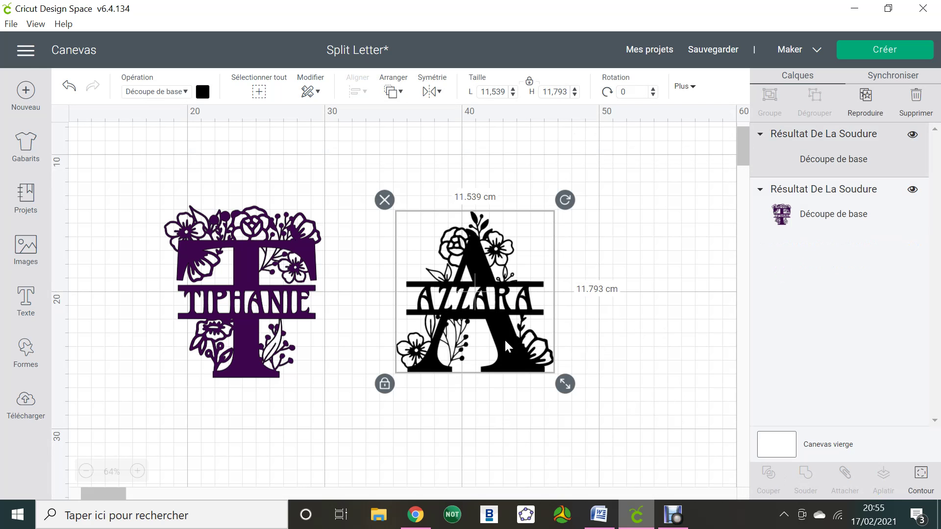
- Colour the welded A monogram light purple and move it close beside the T monogram
click(203, 91)
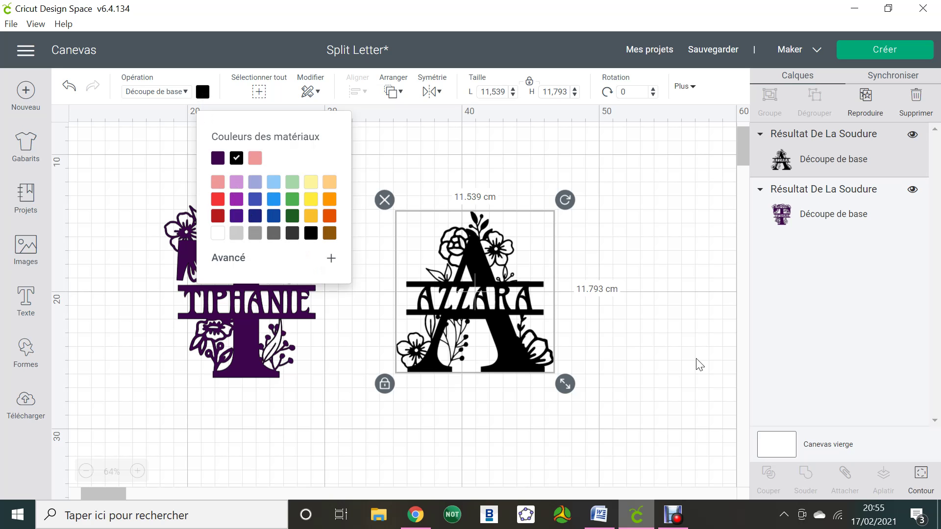
click(236, 182)
click(598, 317)
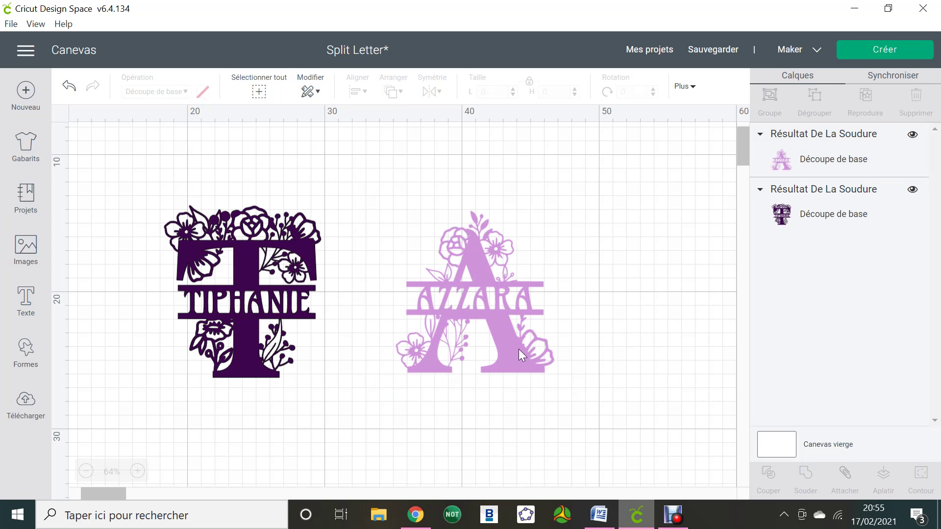
drag(507, 349, 448, 356)
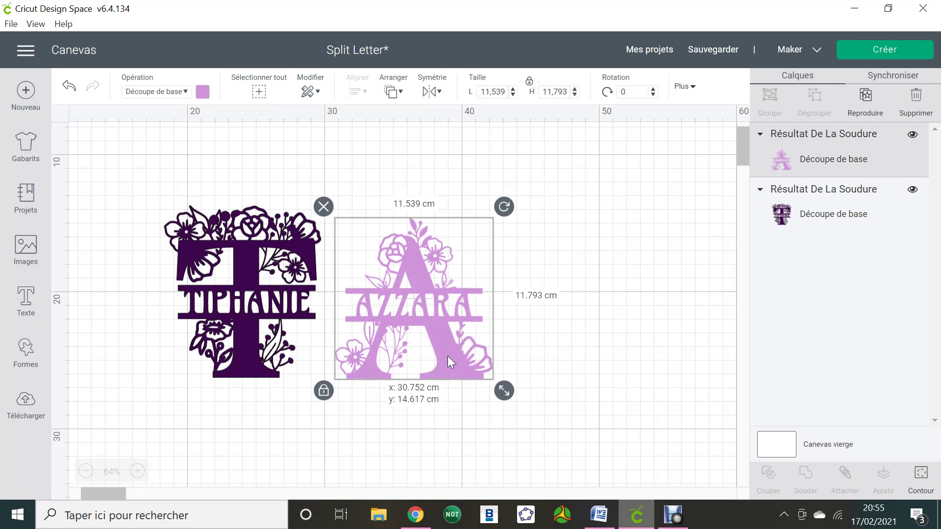
click(598, 392)
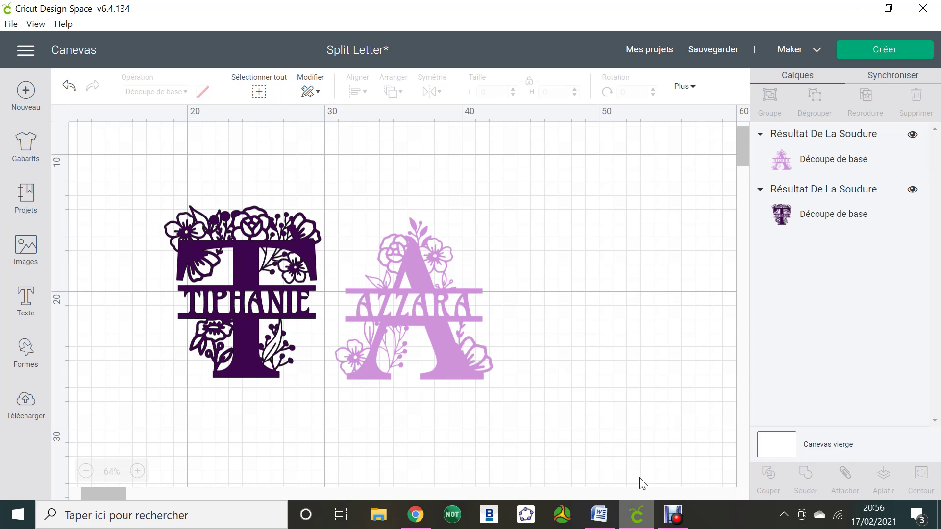
click(672, 513)
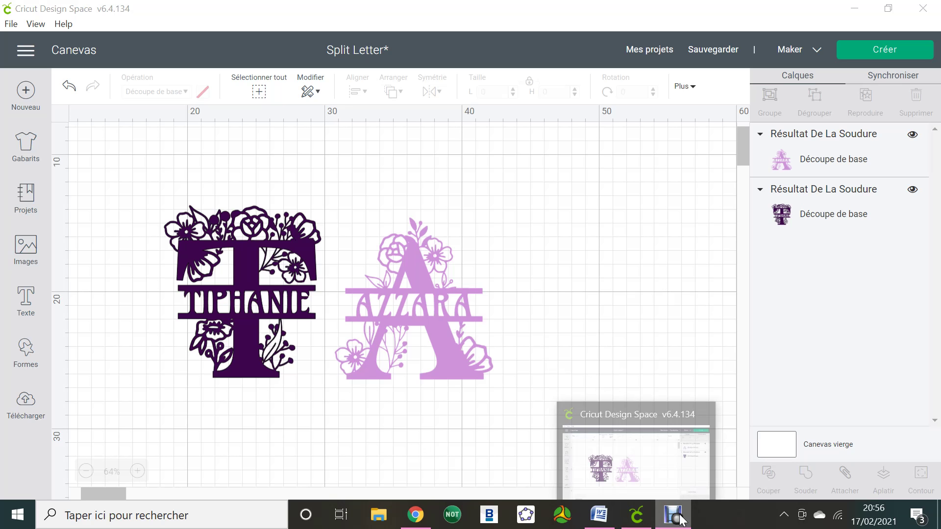
click(674, 514)
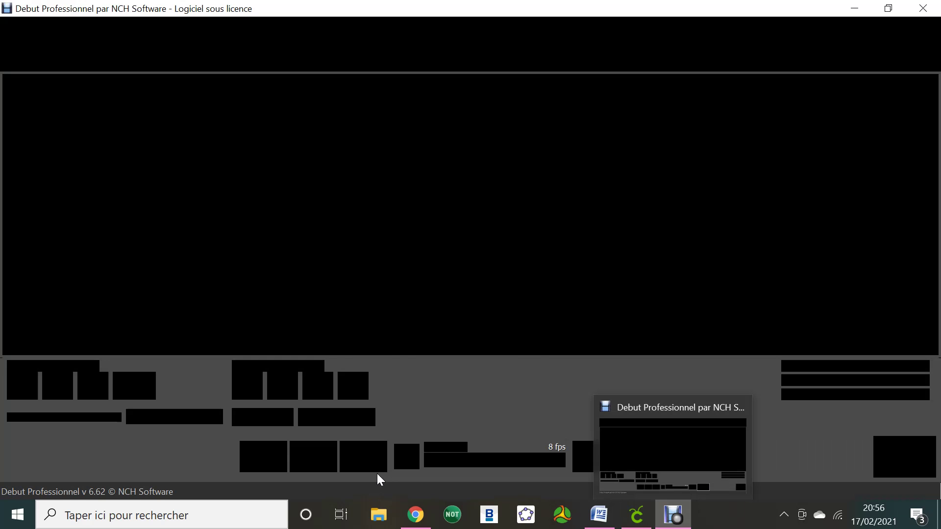
click(327, 463)
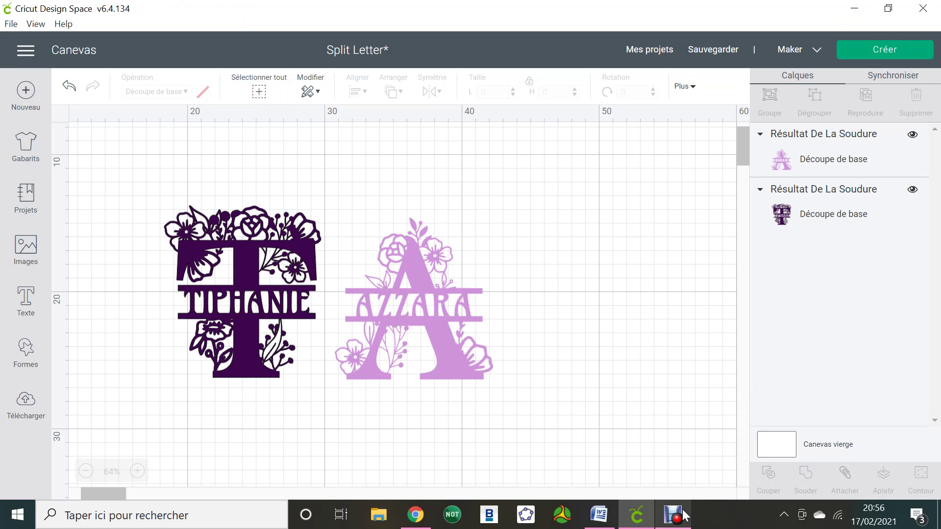